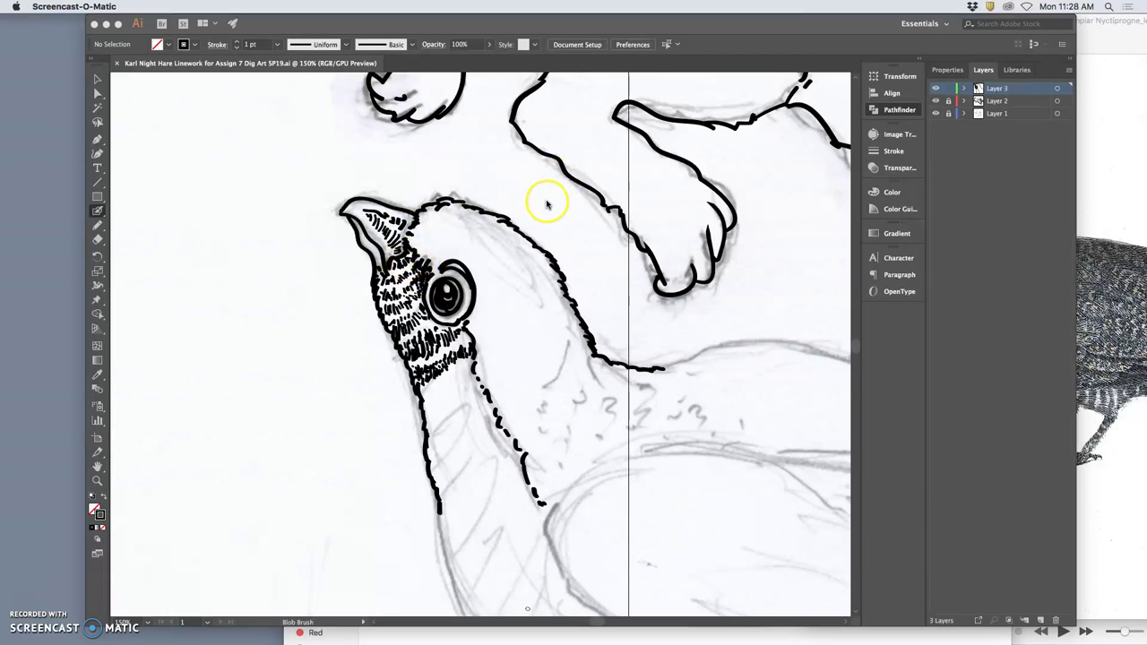
Ink the bird's back outline with the Blob Brush, continuing from the nape along the pencil sketch.
click(457, 199)
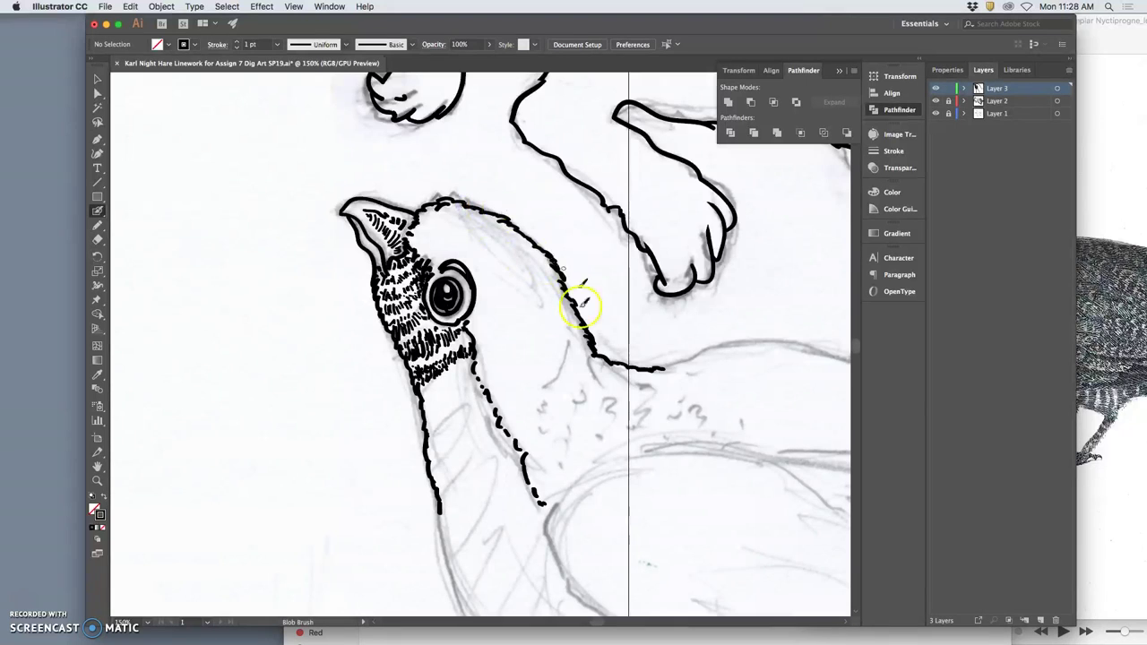
mouse_move(663, 370)
mouse_down()
mouse_move(757, 342)
mouse_move(848, 356)
mouse_up()
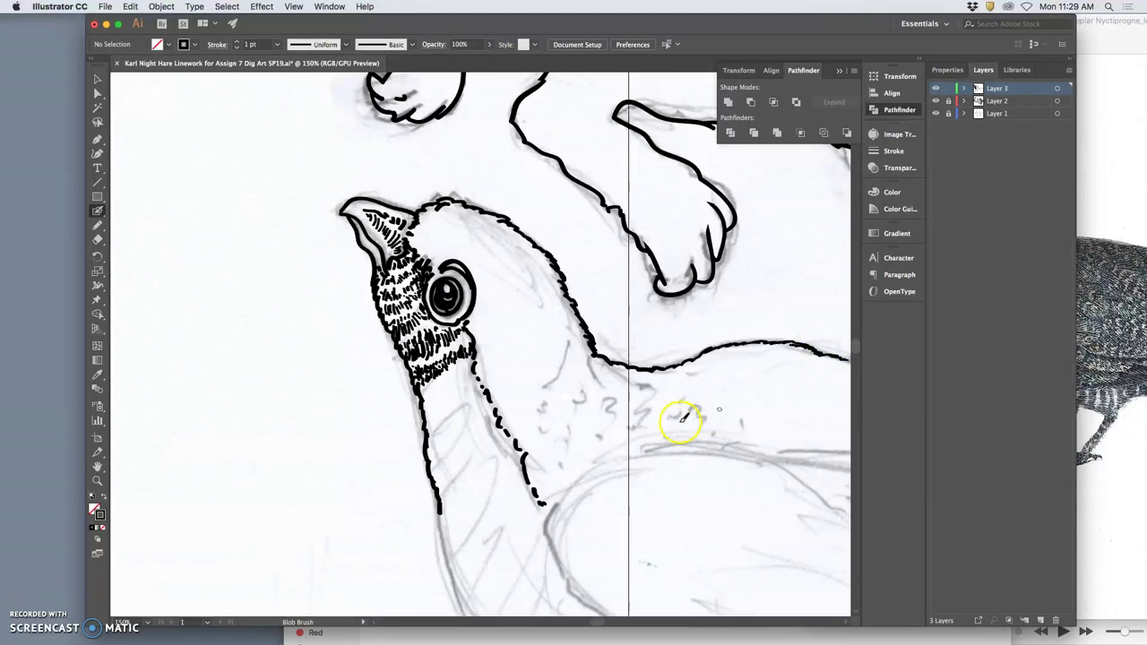
Ink rows of short feather strokes across the bird's neck below the eye, consulting the night hawk reference image.
drag(420, 386, 429, 398)
drag(447, 386, 471, 377)
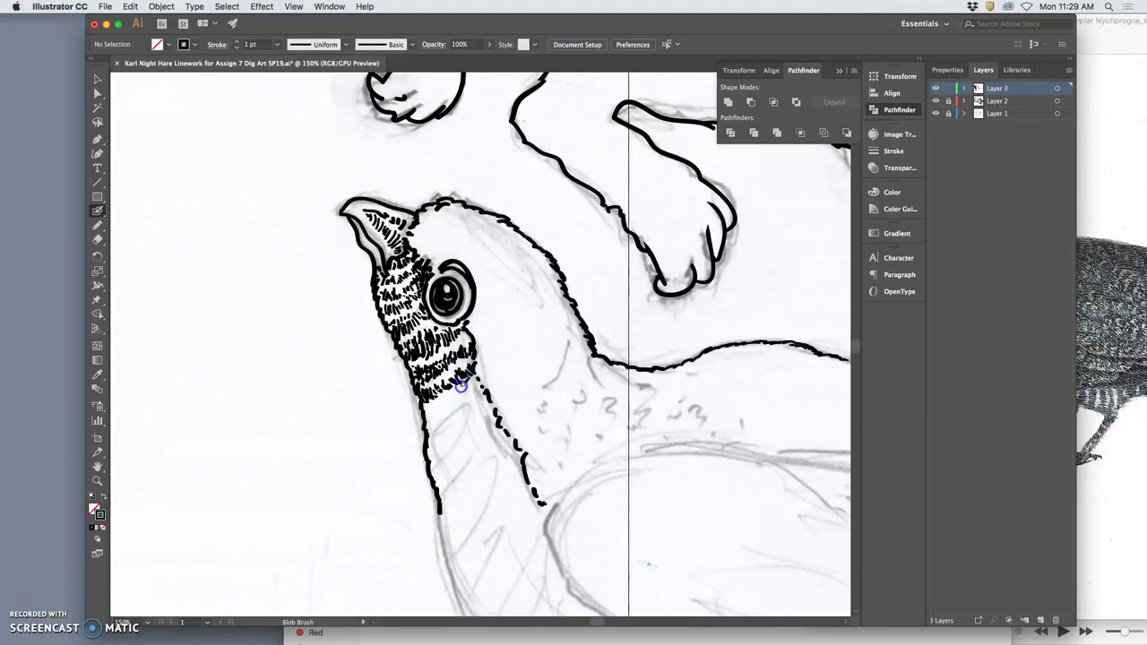
mouse_move(466, 381)
mouse_down()
mouse_move(422, 405)
mouse_move(442, 416)
mouse_up()
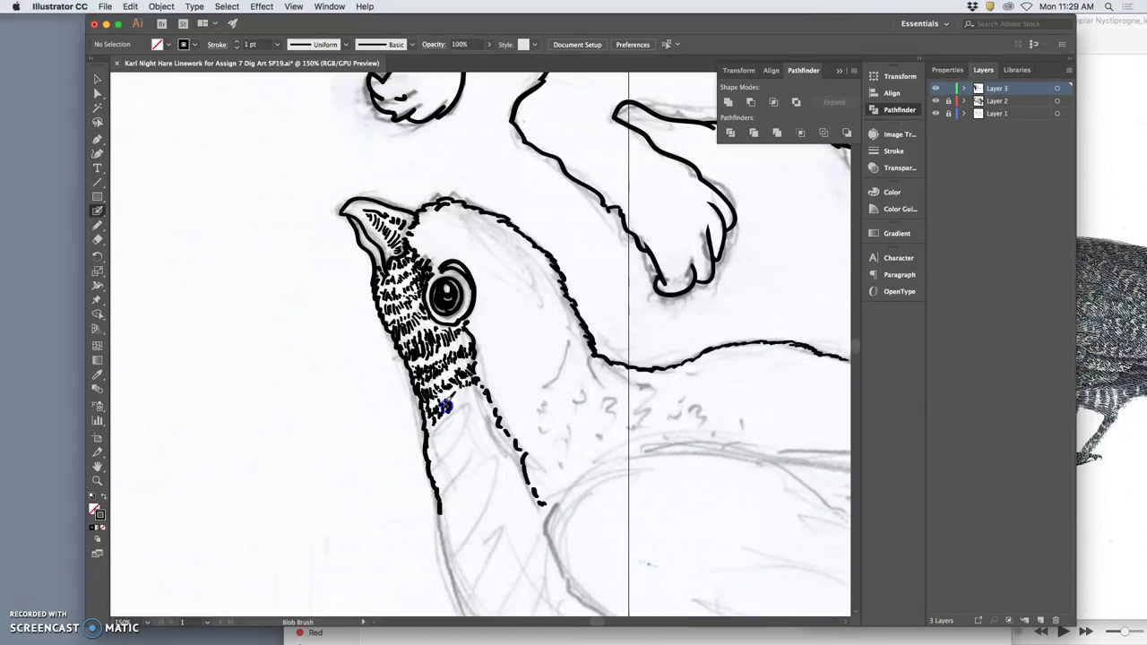
drag(459, 410, 476, 399)
click(1114, 63)
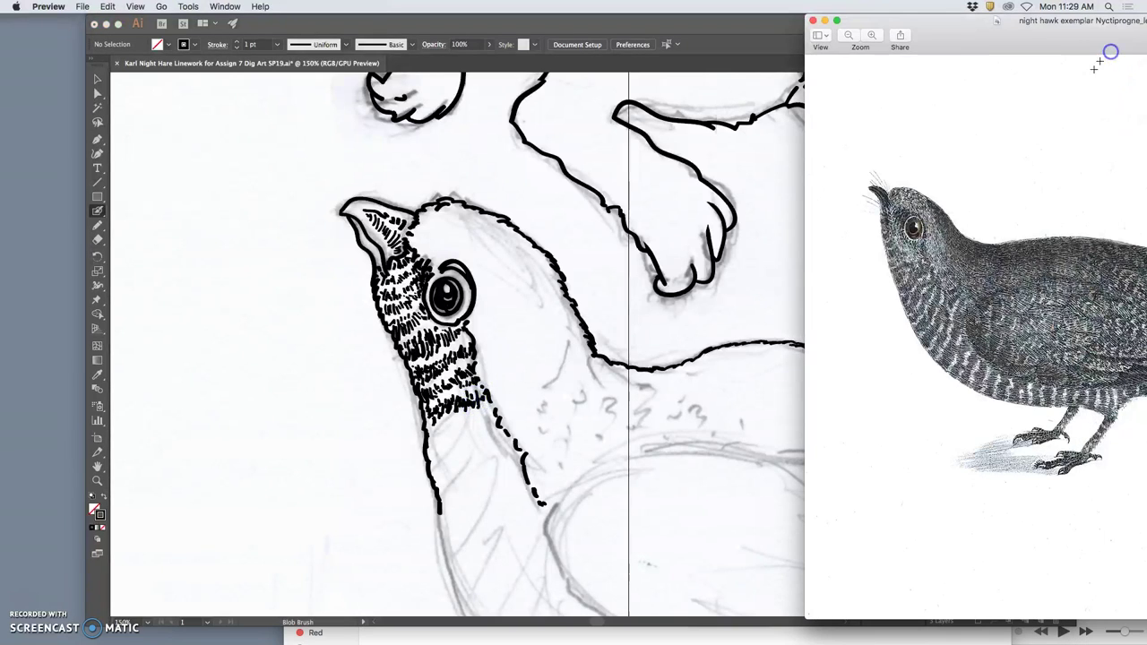
click(452, 426)
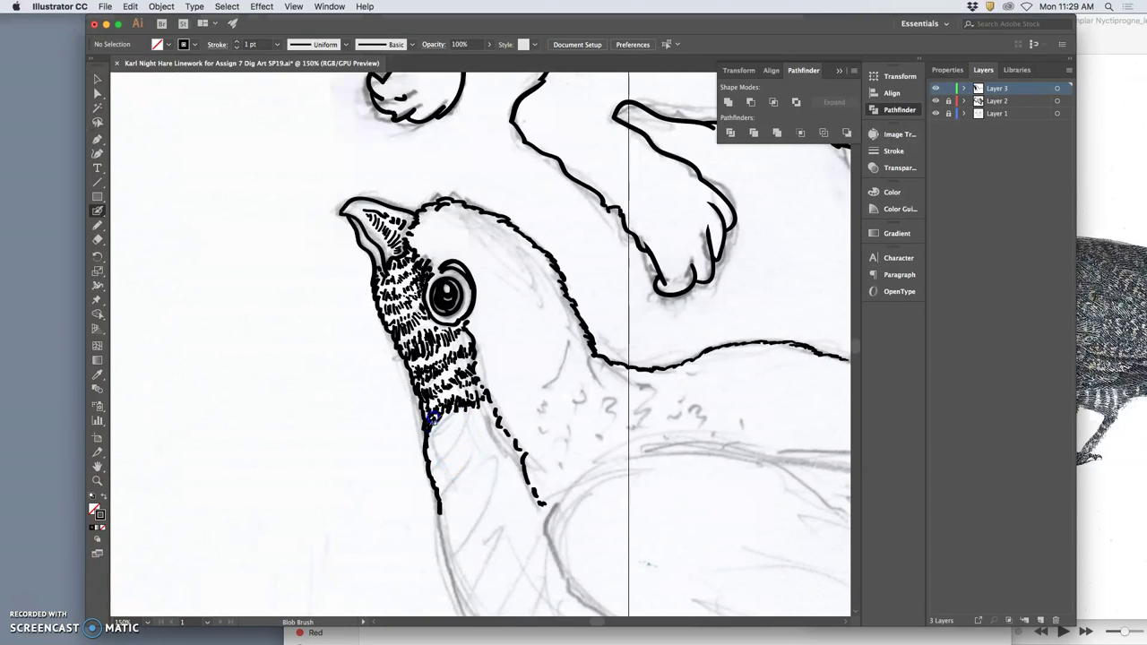
Continue the rows of short feather strokes down the middle of the bird's neck and save the document.
drag(434, 431, 438, 431)
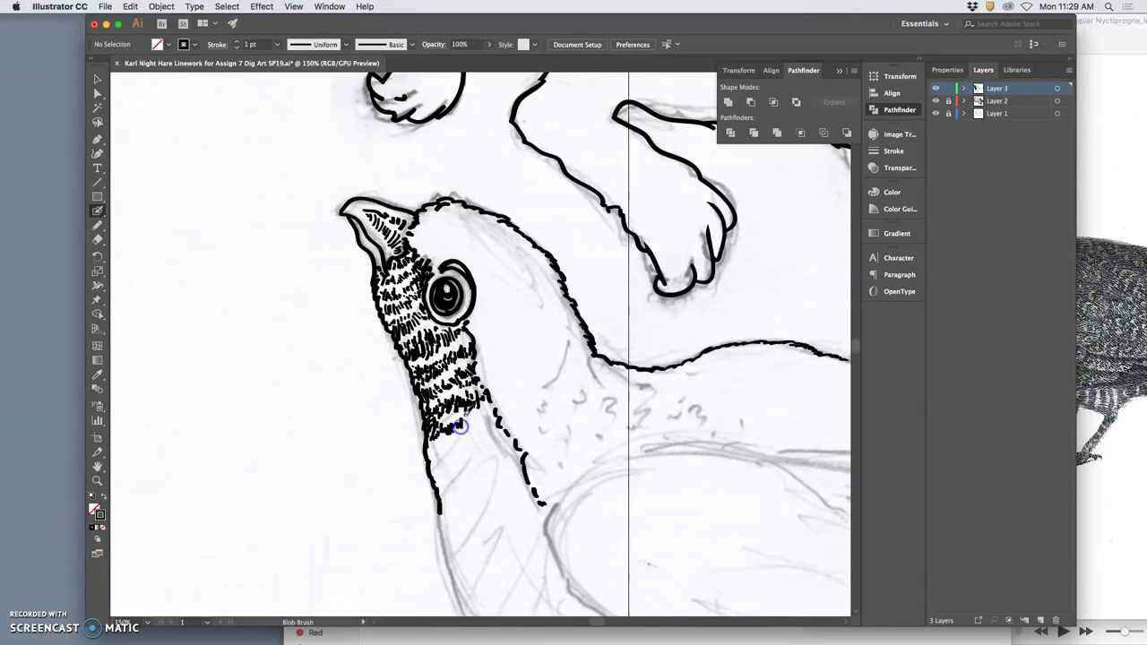
drag(481, 423, 492, 418)
drag(442, 438, 450, 425)
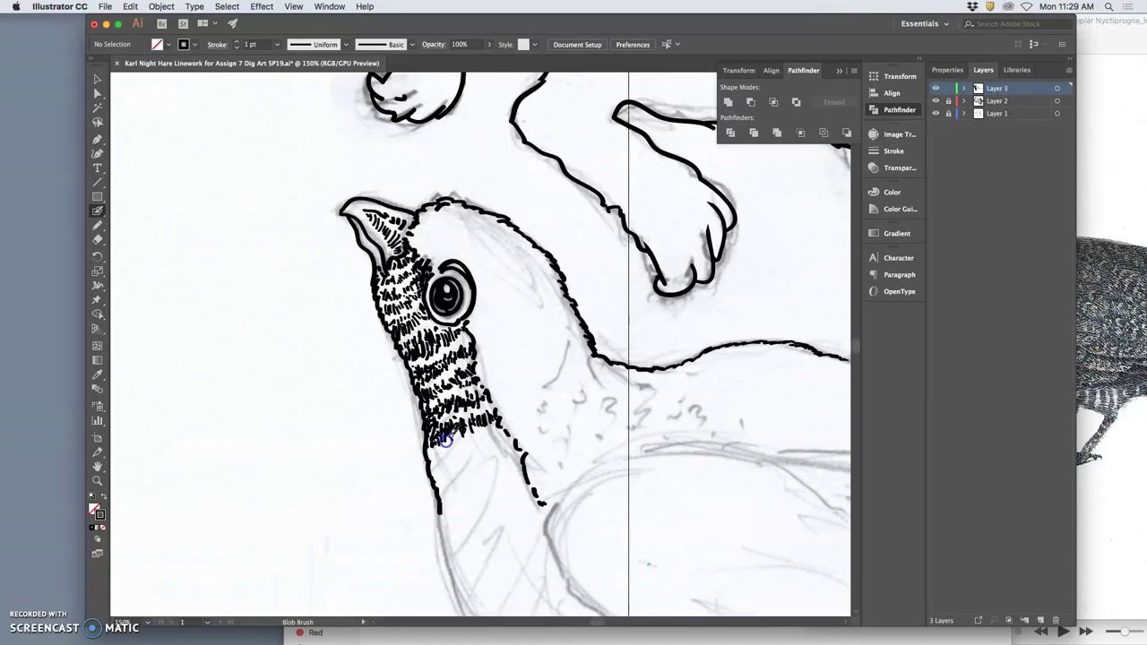
drag(457, 438, 459, 435)
drag(492, 414, 495, 415)
drag(445, 470, 428, 455)
key(a)
key(super+s)
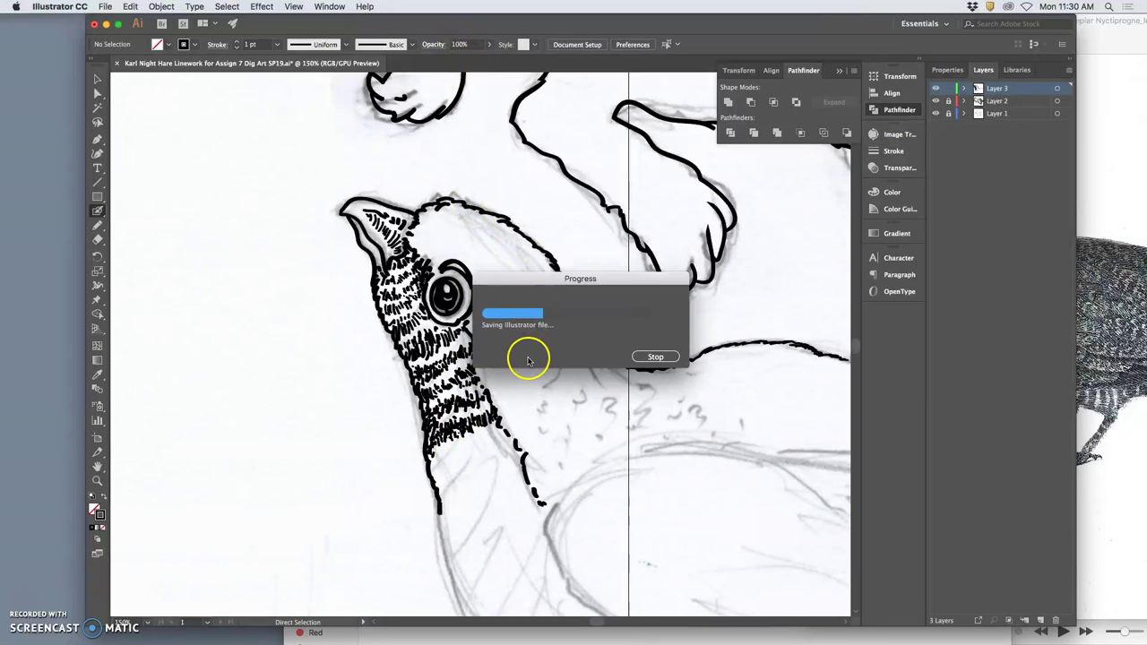
Fill gaps in the neck plumage and add small Blob Brush strokes along the front edge of the neck.
key(shift+b)
drag(430, 429, 433, 442)
drag(452, 383, 450, 387)
drag(438, 455, 432, 461)
Expand Layer 3 to browse its paths, highlight all of its artwork, collapse it and clear the selection.
click(966, 88)
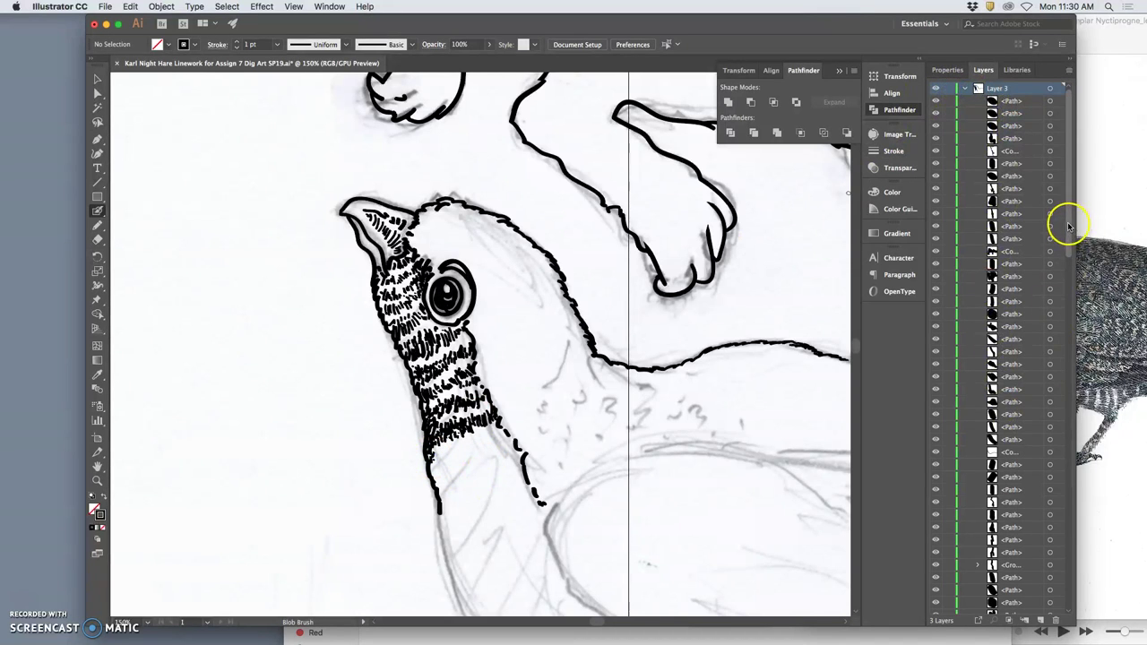
drag(1068, 226, 1049, 599)
drag(1065, 558, 1071, 180)
click(1050, 88)
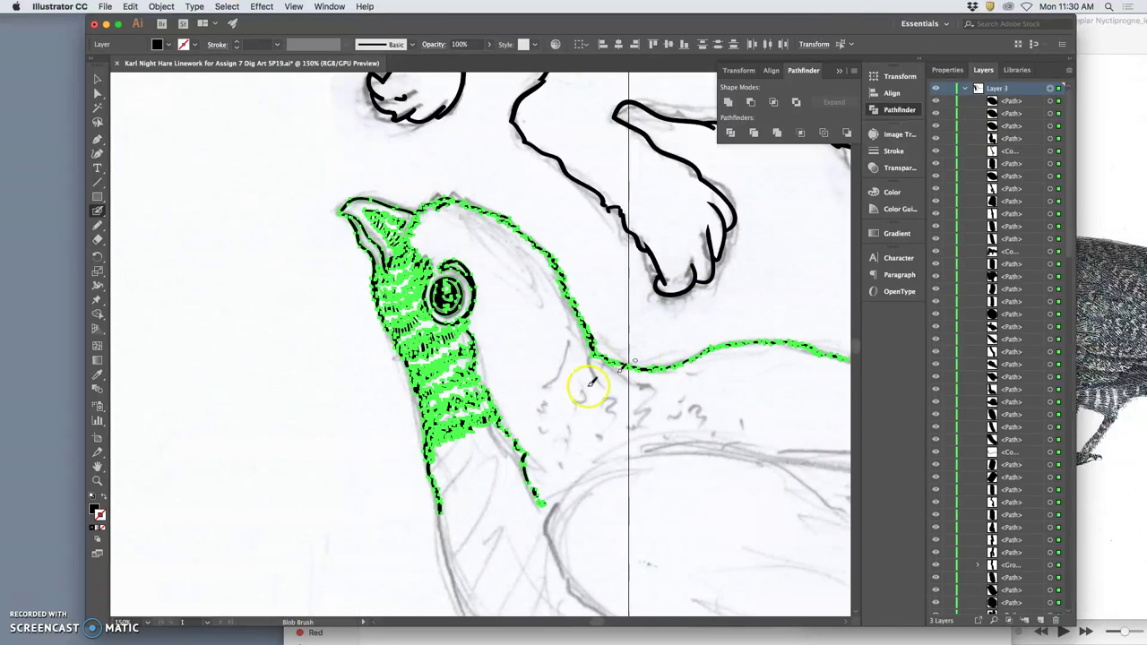
click(1054, 89)
click(966, 88)
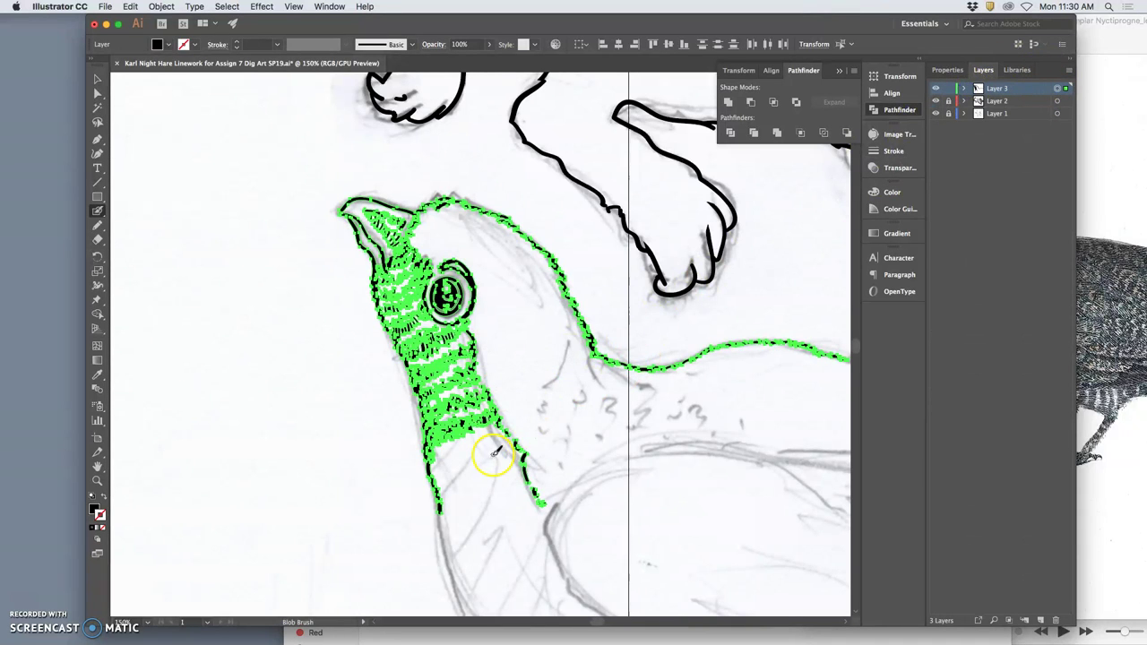
key(super+shift+a)
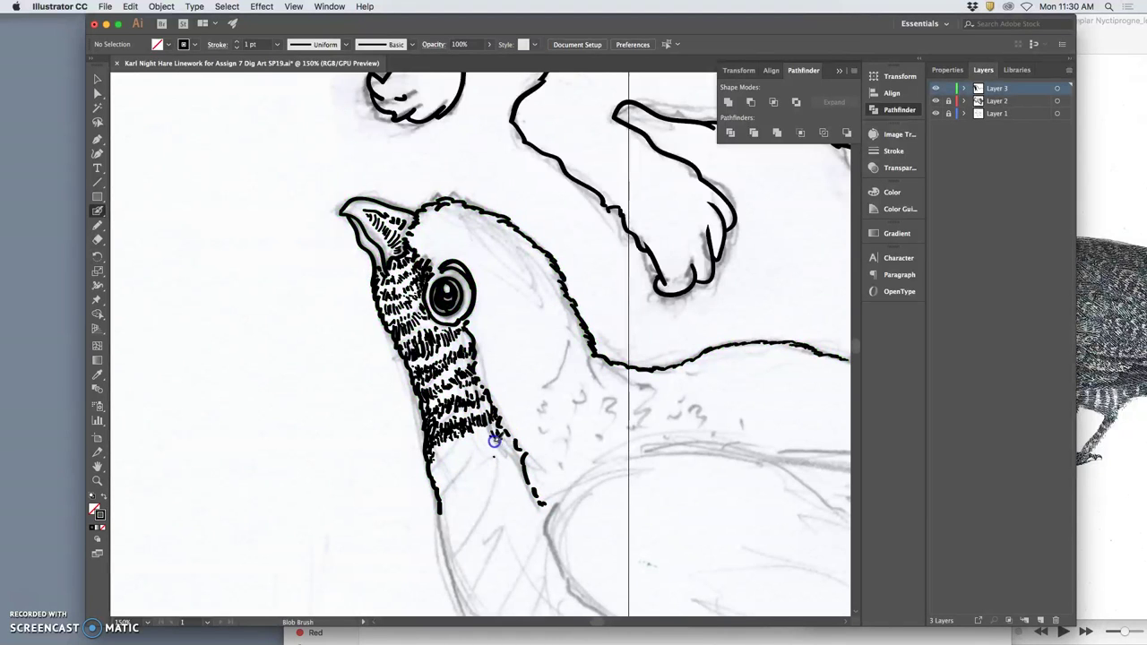
Ink further rows of feather strokes across the bird's lower neck with the Blob Brush.
mouse_move(496, 442)
mouse_down()
mouse_move(459, 448)
mouse_move(432, 483)
mouse_move(440, 458)
mouse_move(508, 438)
mouse_up()
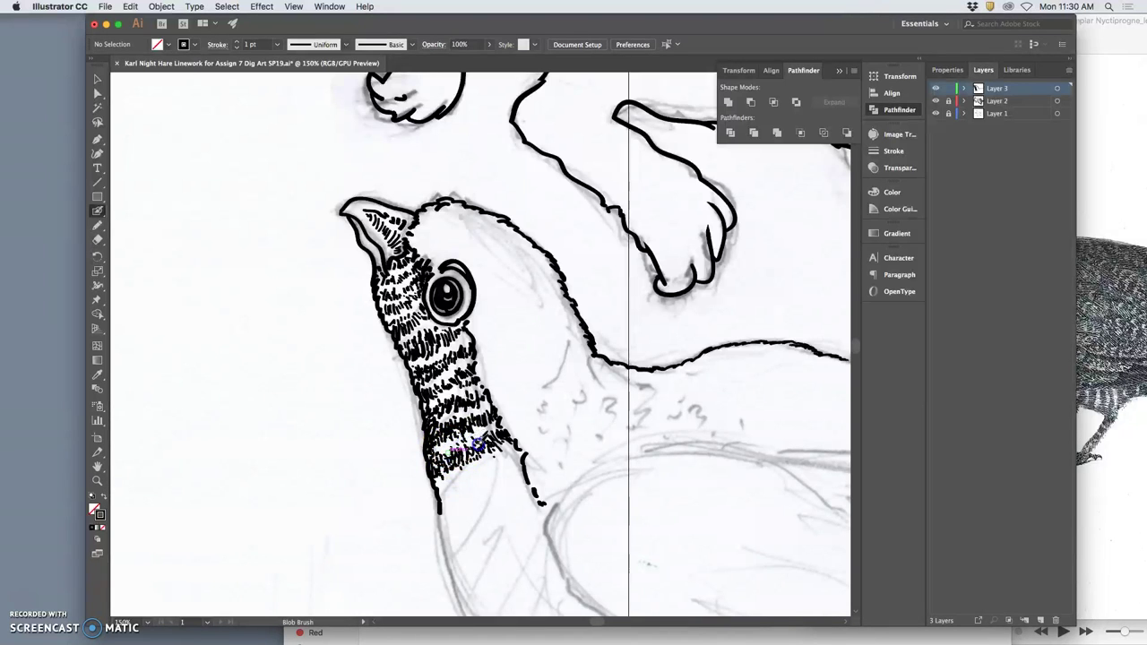
mouse_move(492, 434)
mouse_down()
mouse_move(509, 469)
mouse_move(512, 455)
mouse_move(522, 463)
mouse_move(510, 456)
mouse_move(498, 493)
mouse_move(488, 477)
mouse_move(472, 501)
mouse_move(442, 507)
mouse_up()
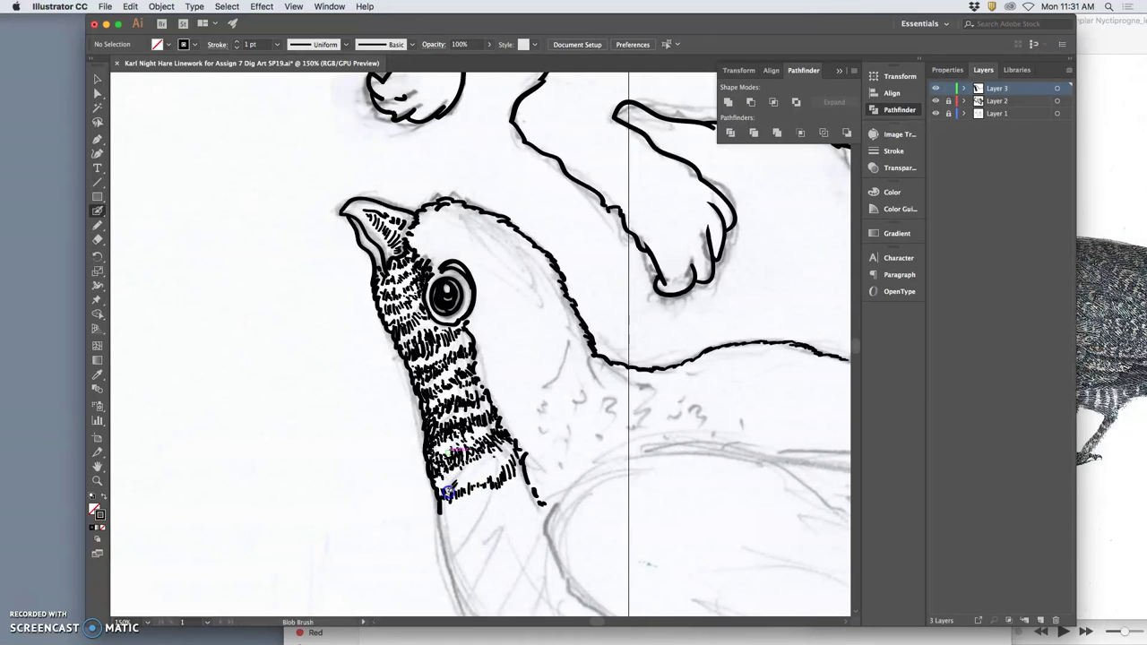
drag(469, 473, 493, 480)
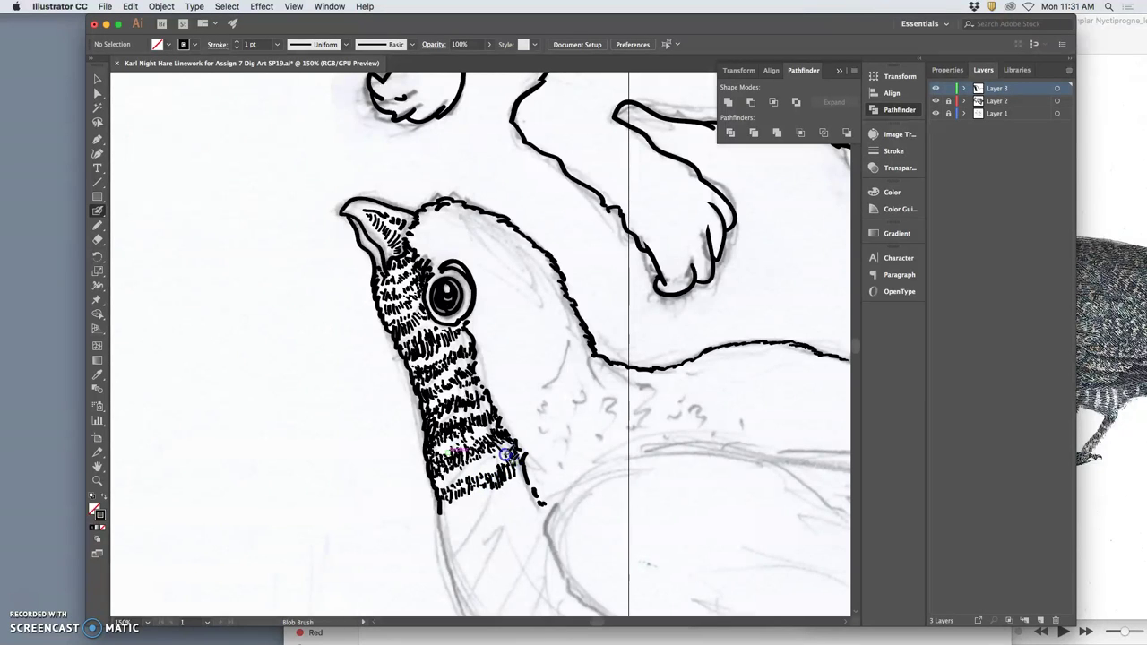
mouse_move(504, 457)
mouse_down()
mouse_move(500, 474)
mouse_move(451, 499)
mouse_up()
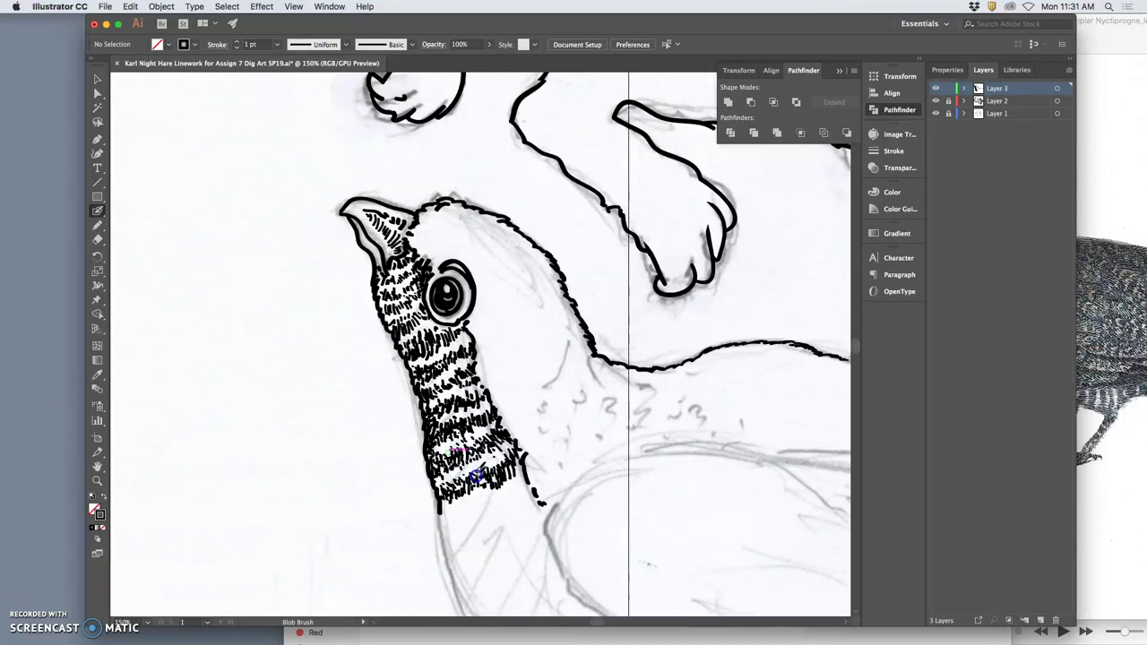
Extend the bird's front outline from the base of the neck down along the curve of the breast.
mouse_move(489, 488)
mouse_down()
mouse_move(494, 505)
mouse_move(499, 468)
mouse_move(514, 460)
mouse_move(518, 476)
mouse_move(410, 333)
mouse_move(435, 402)
mouse_move(412, 386)
mouse_up()
key(space)
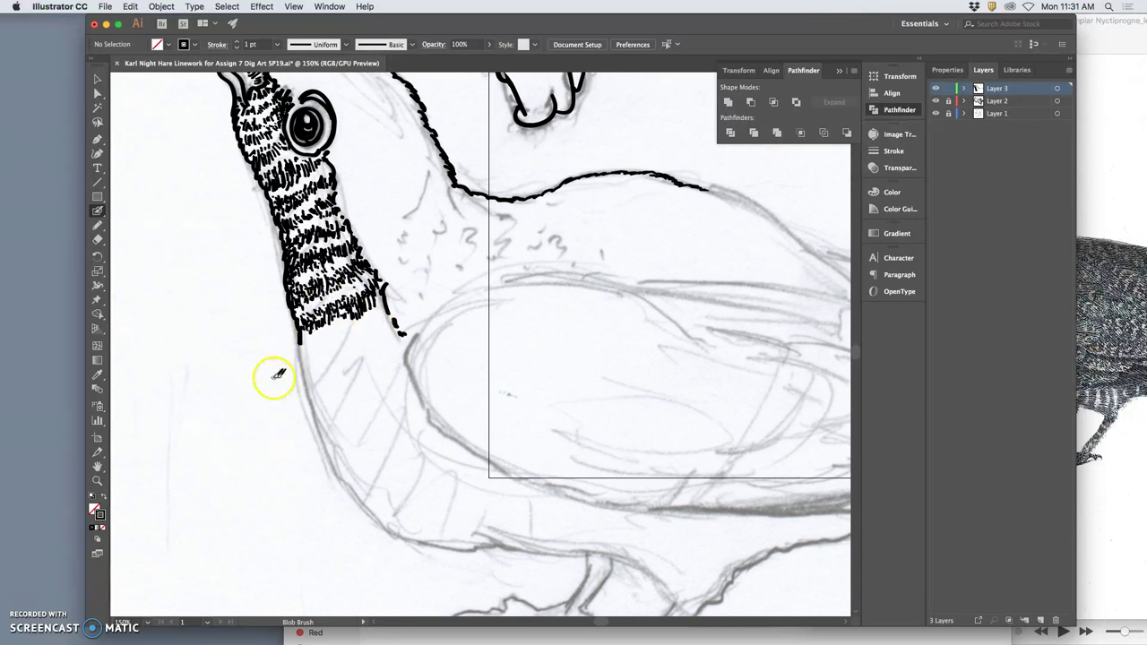
click(299, 346)
drag(299, 346, 348, 482)
Ink feather strokes across the base of the neck, from the breast outline to the shoulder.
drag(307, 340, 311, 355)
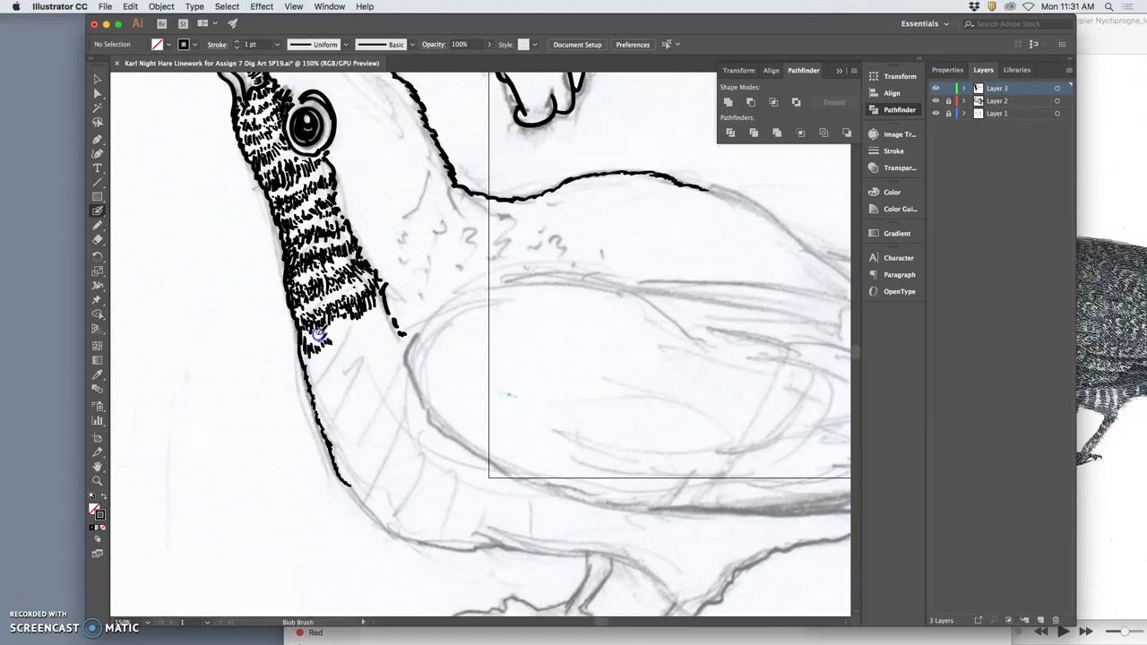
mouse_move(305, 360)
mouse_down()
mouse_move(294, 314)
mouse_move(327, 316)
mouse_move(320, 352)
mouse_move(312, 340)
mouse_move(350, 339)
mouse_move(311, 367)
mouse_up()
mouse_move(355, 336)
mouse_down()
mouse_move(384, 315)
mouse_move(400, 348)
mouse_move(373, 332)
mouse_move(310, 368)
mouse_move(307, 384)
mouse_move(369, 318)
mouse_up()
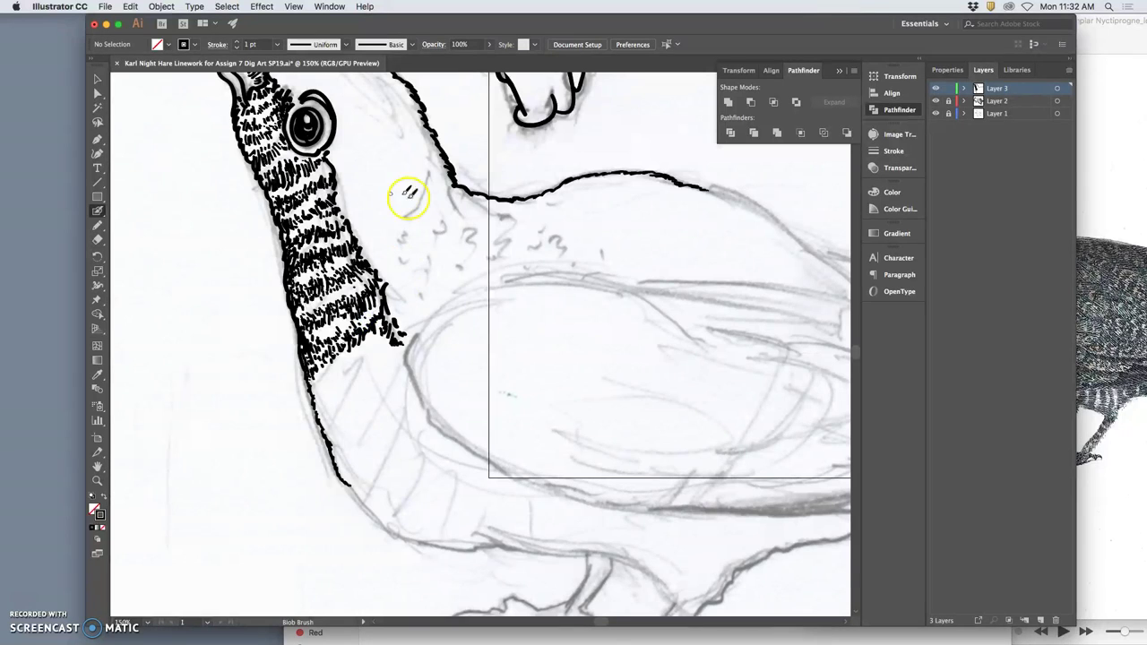
Ink short feather strokes behind the cheek and around the top and back of the eye, consulting the night hawk reference.
drag(342, 185, 346, 206)
key(space)
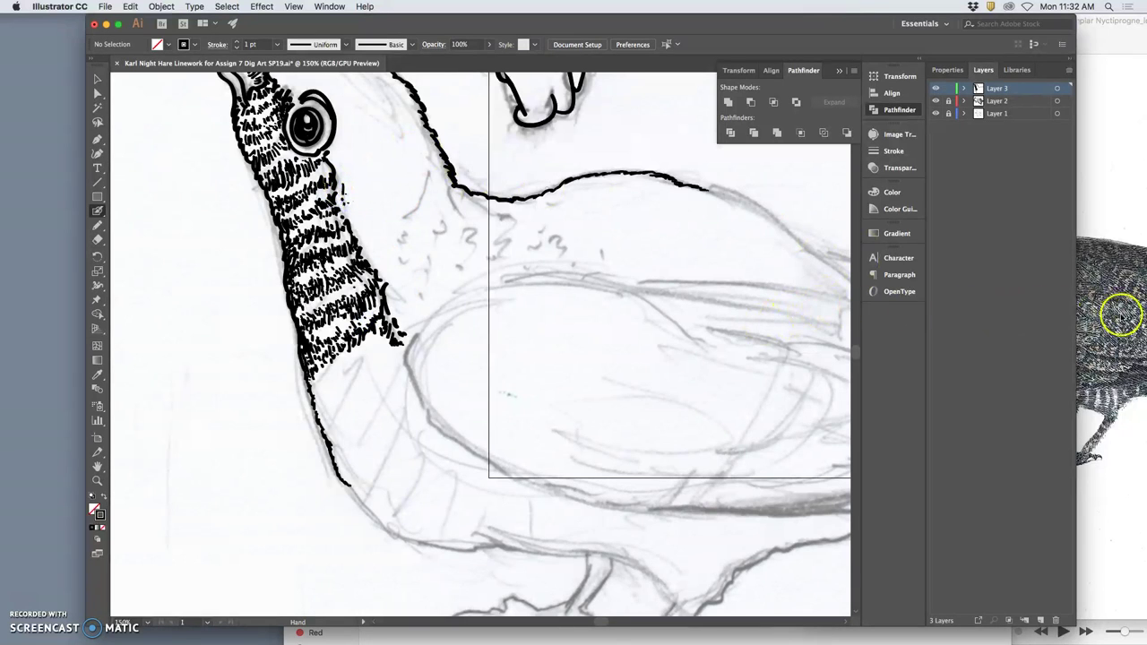
click(1124, 313)
click(411, 244)
drag(384, 179, 399, 313)
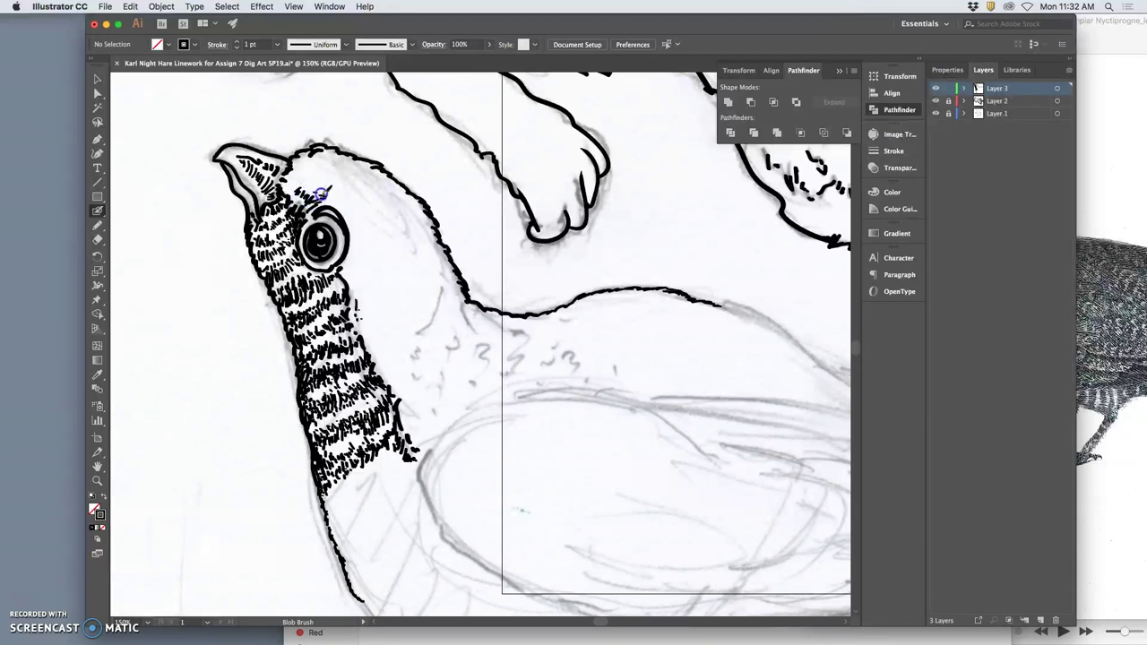
drag(332, 181, 343, 205)
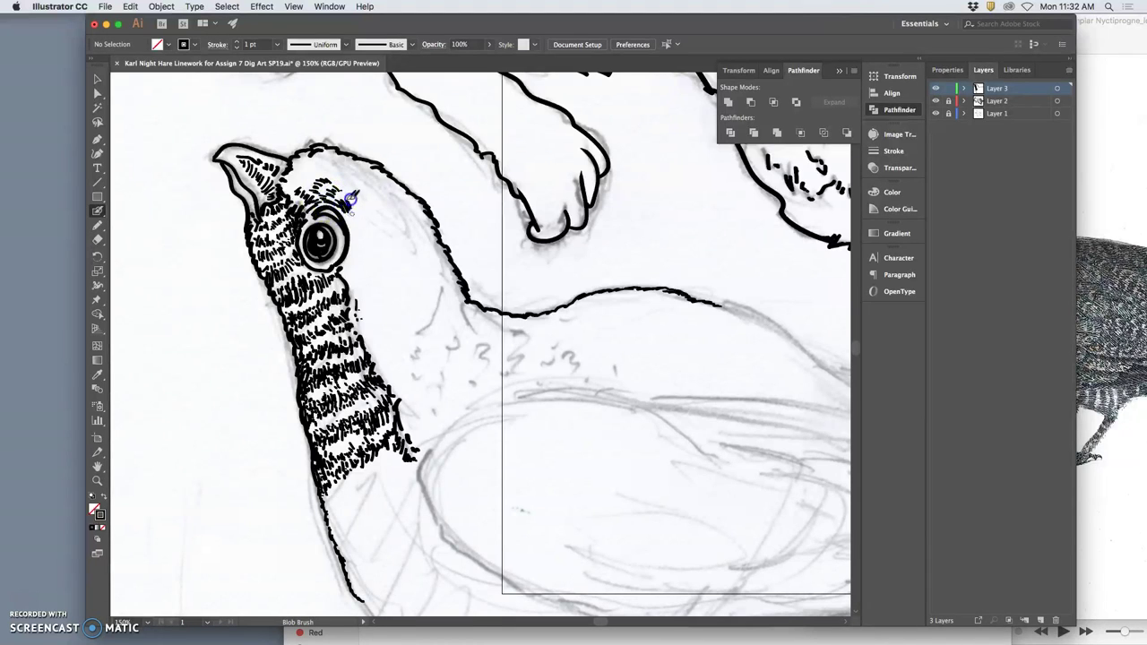
mouse_move(359, 209)
mouse_down()
mouse_move(374, 249)
mouse_move(356, 248)
mouse_move(372, 256)
mouse_move(352, 259)
mouse_move(371, 271)
mouse_move(374, 262)
mouse_move(360, 313)
mouse_move(371, 274)
mouse_up()
mouse_move(316, 231)
mouse_down()
mouse_move(302, 218)
mouse_move(318, 213)
mouse_up()
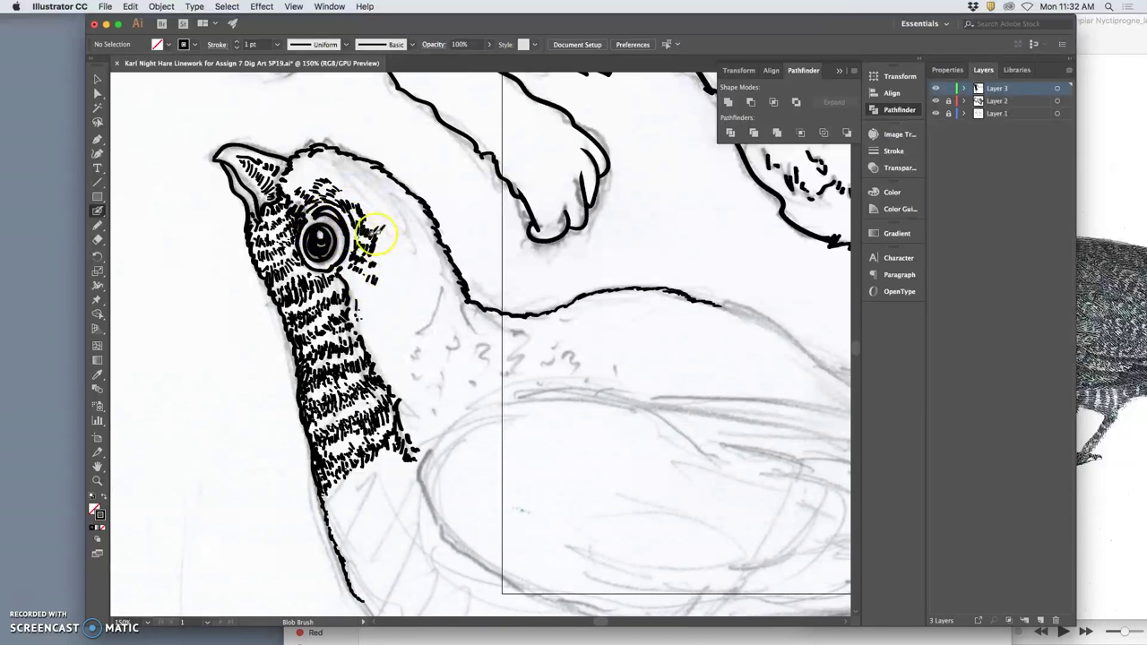
Add another slanted row of feather strokes where the neck meets the breast.
key(space)
drag(411, 314, 358, 242)
mouse_move(361, 316)
mouse_down()
mouse_move(349, 261)
mouse_move(331, 255)
mouse_up()
drag(319, 324, 266, 368)
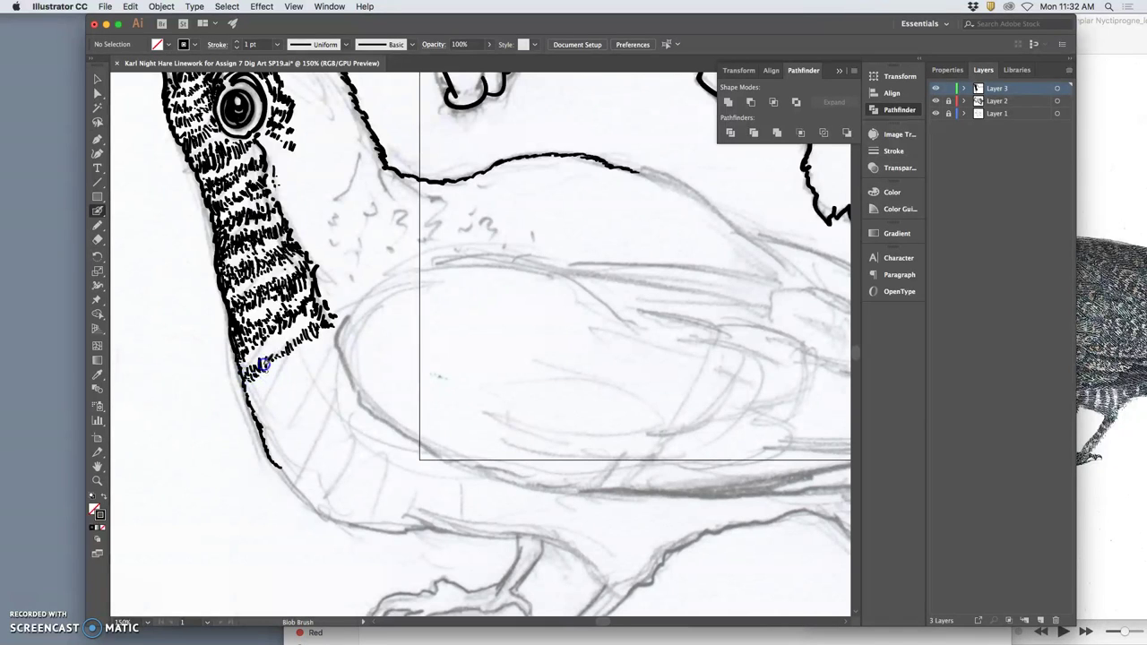
mouse_move(268, 366)
mouse_down()
mouse_move(322, 343)
mouse_move(328, 329)
mouse_move(295, 330)
mouse_up()
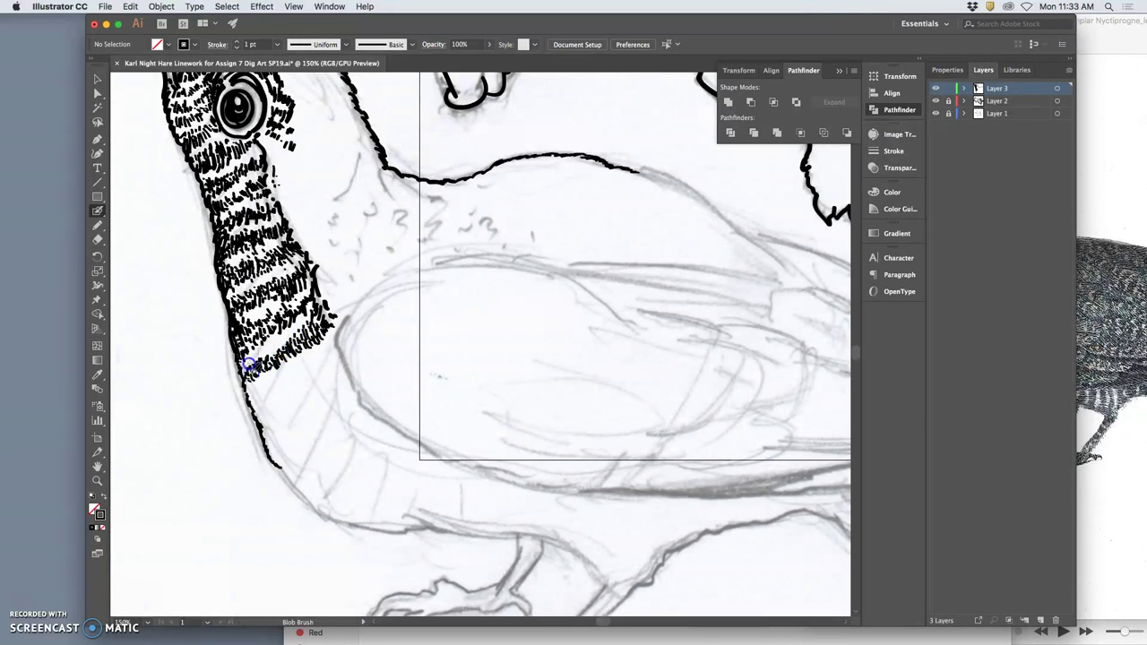
drag(266, 357, 281, 348)
Review the whole hare and bird drawing, then examine the uninked wing, tail and legs at 100% zoom.
key(super+minus)
key(super+minus)
key(super+minus)
key(super+minus)
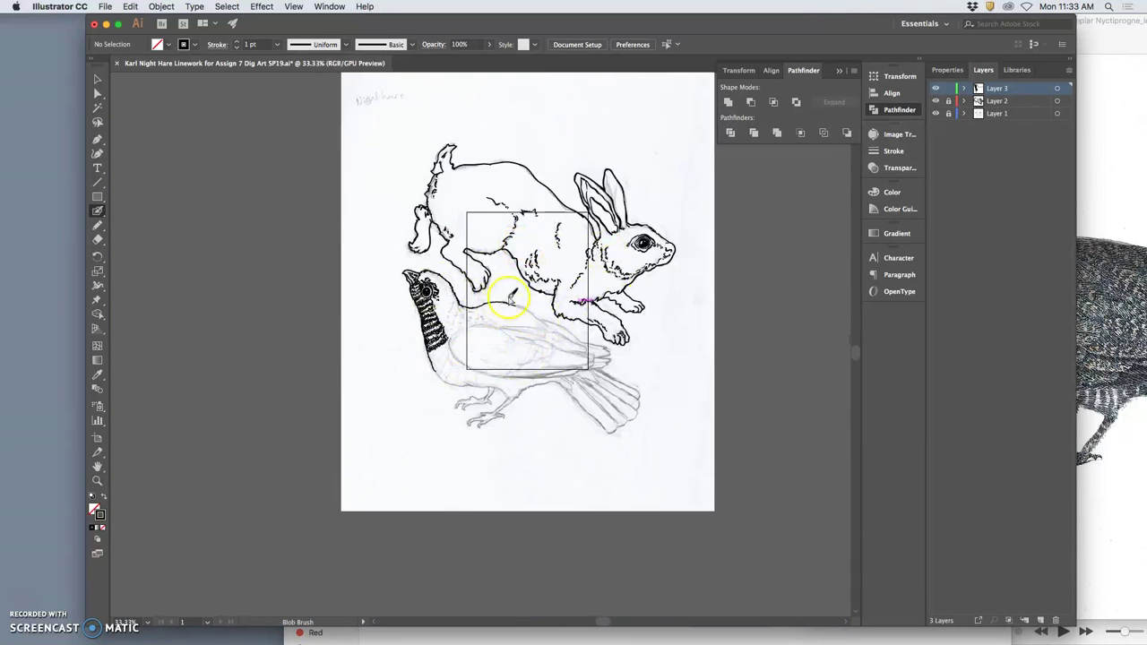
key(super+plus)
key(super+plus)
key(super+plus)
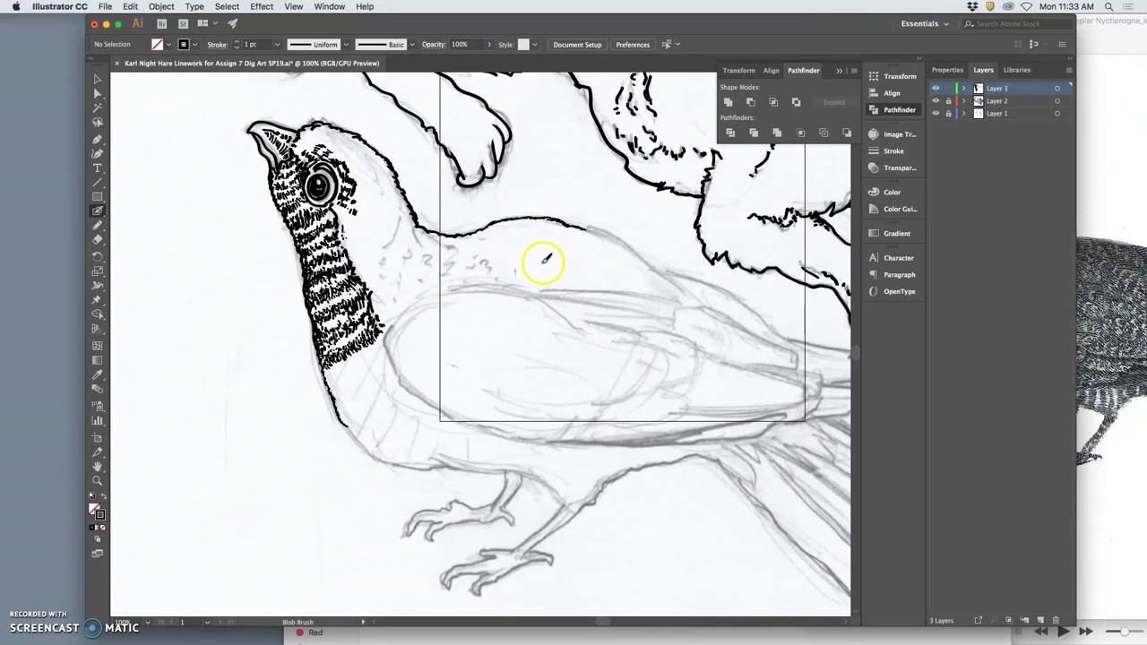
mouse_move(551, 255)
mouse_down()
mouse_move(581, 242)
mouse_move(357, 364)
mouse_up()
drag(504, 256, 409, 231)
drag(408, 325, 509, 236)
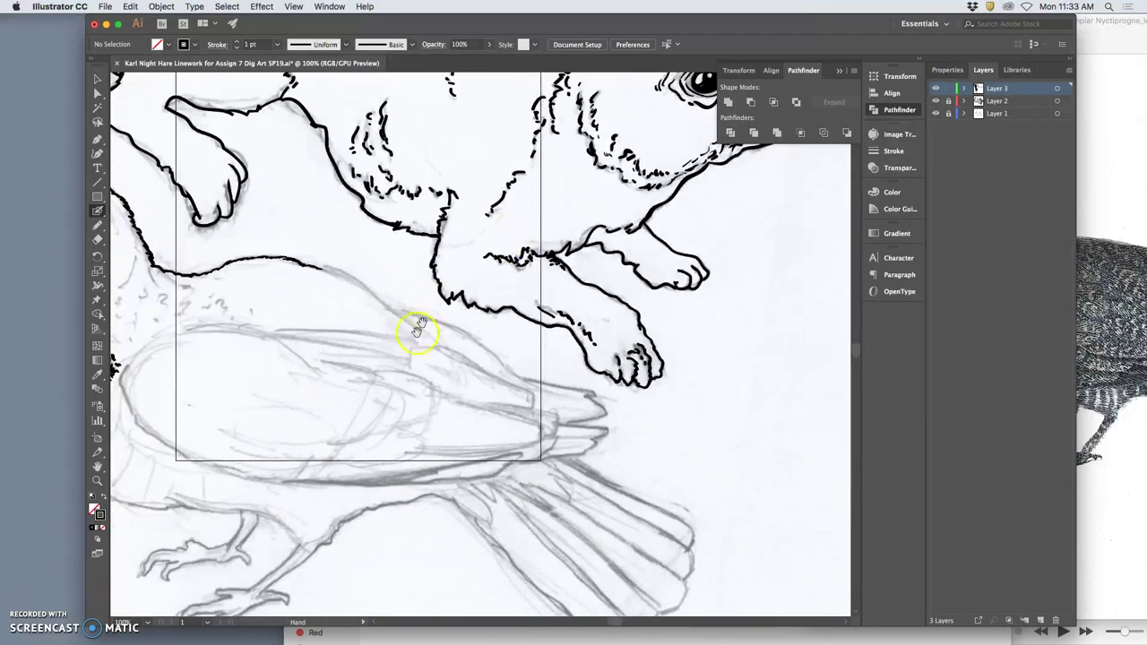
drag(341, 388, 481, 314)
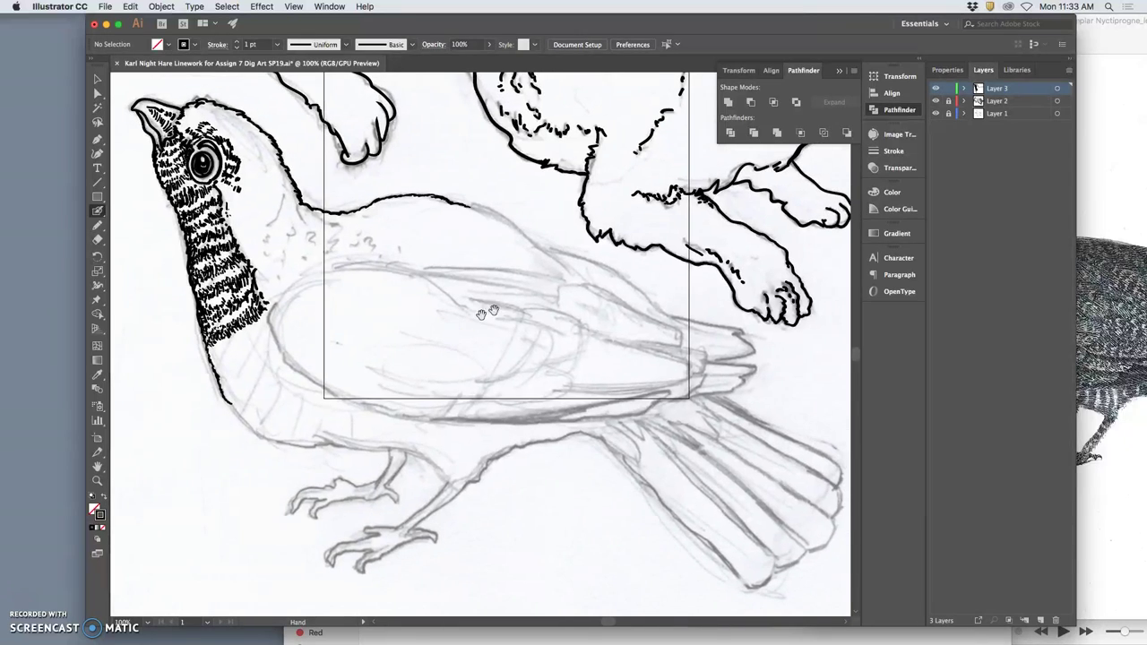
Ink short feather strokes where both legs meet the body, consulting the night hawk reference image.
click(1101, 286)
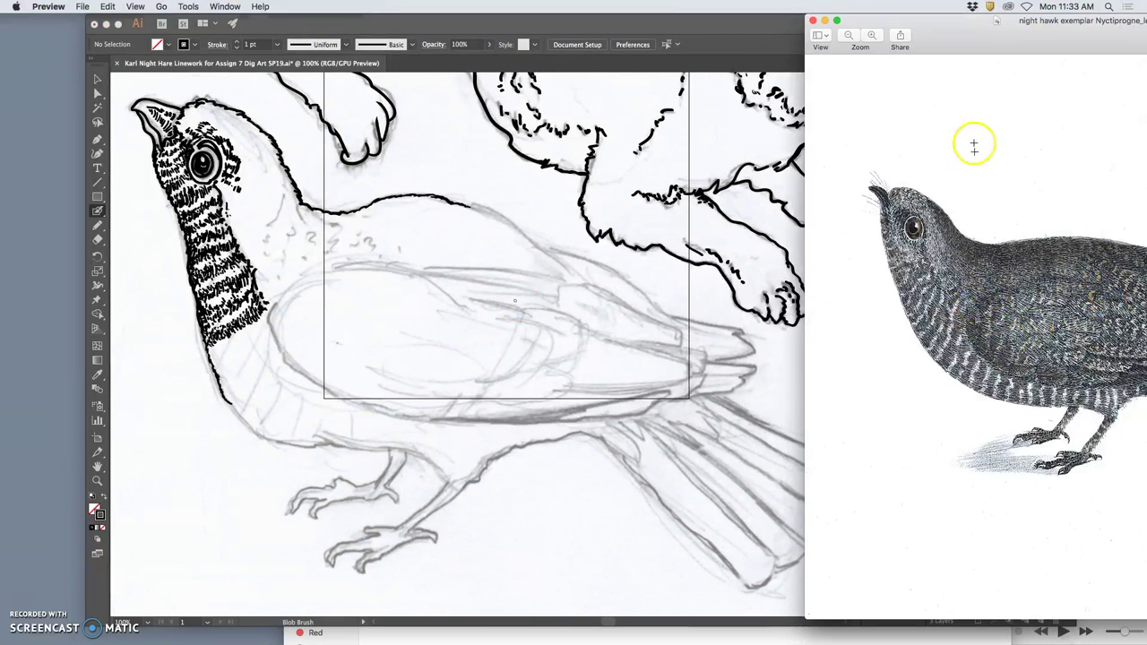
double_click(976, 53)
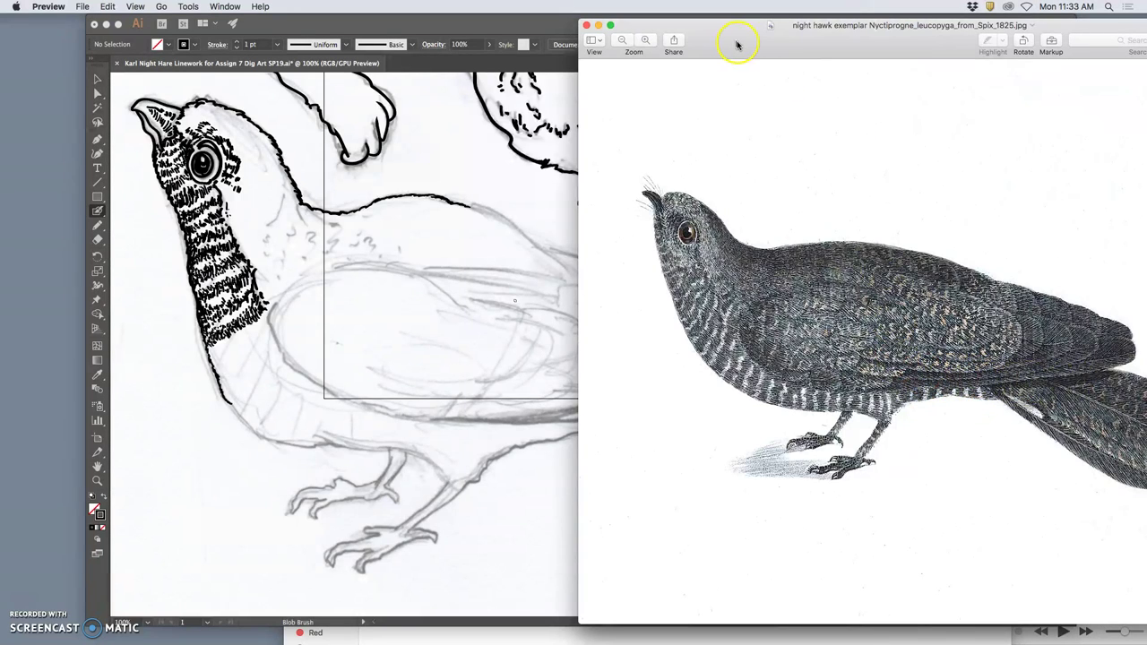
drag(738, 43, 956, 39)
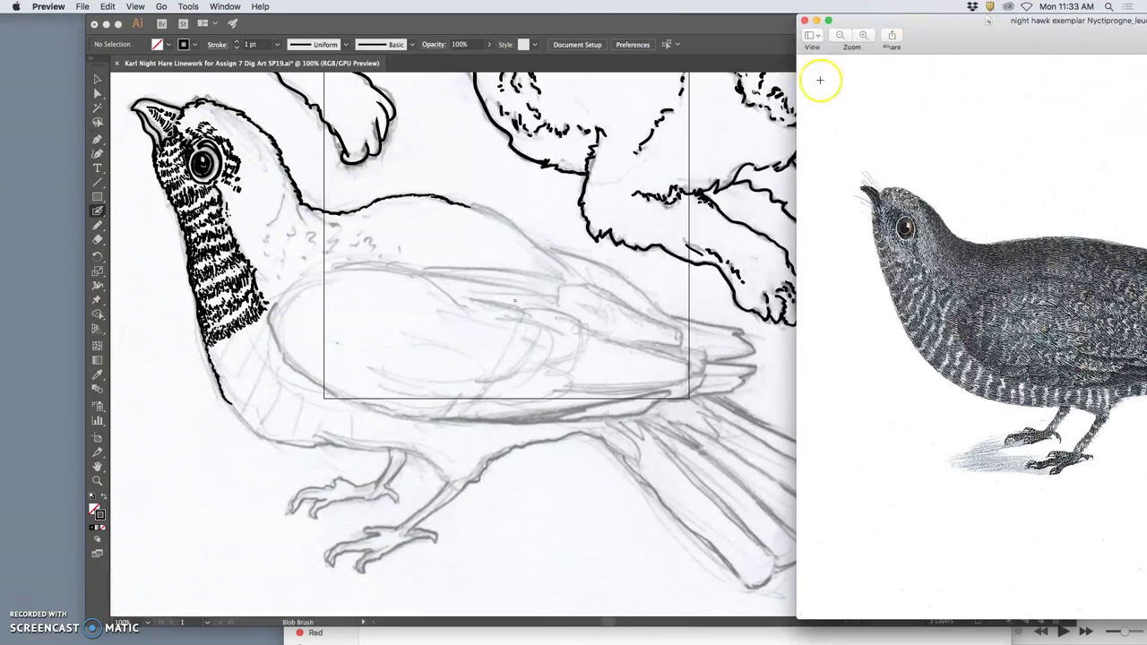
click(395, 450)
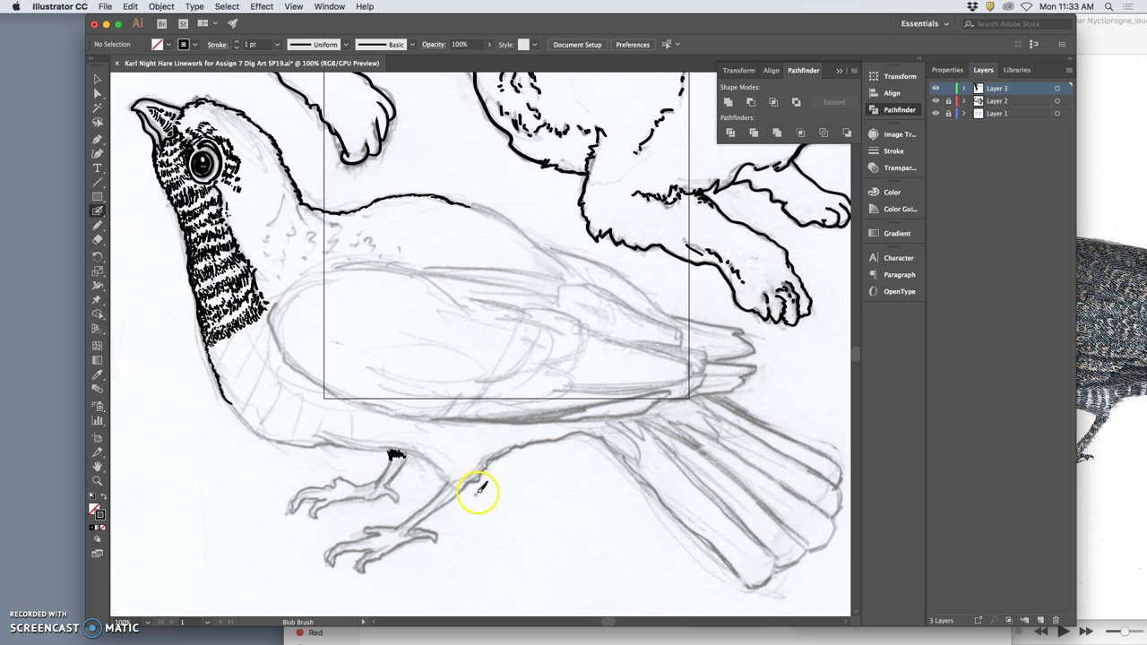
mouse_move(463, 481)
mouse_down()
mouse_move(452, 477)
mouse_move(457, 490)
mouse_up()
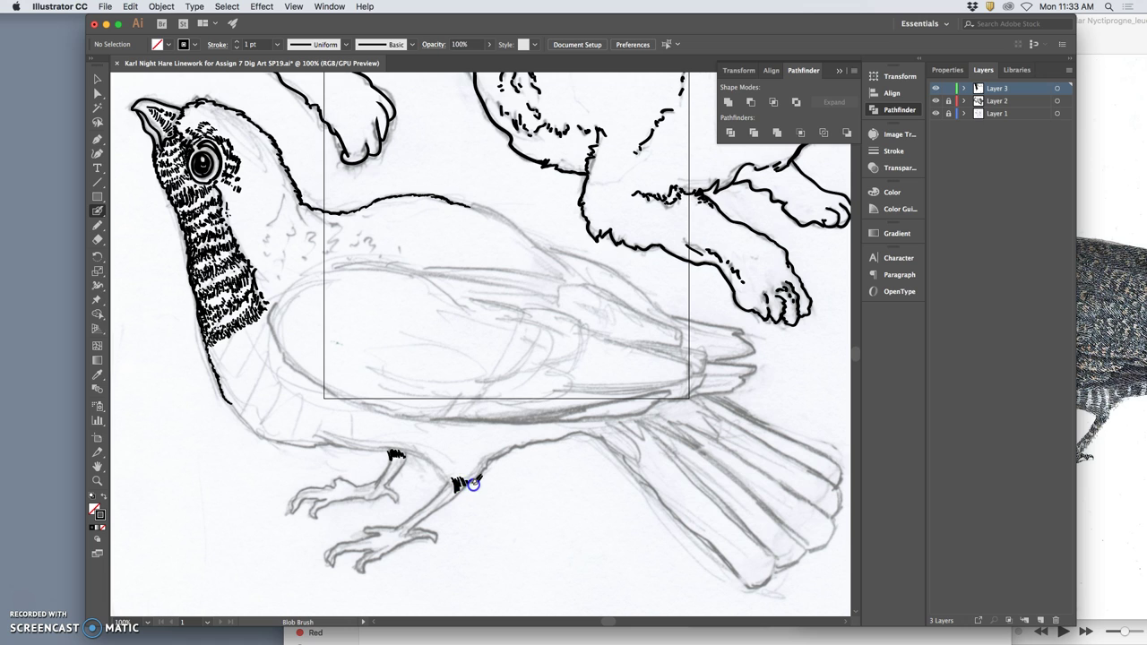
mouse_move(448, 464)
mouse_down()
mouse_move(455, 481)
mouse_move(450, 468)
mouse_move(466, 469)
mouse_up()
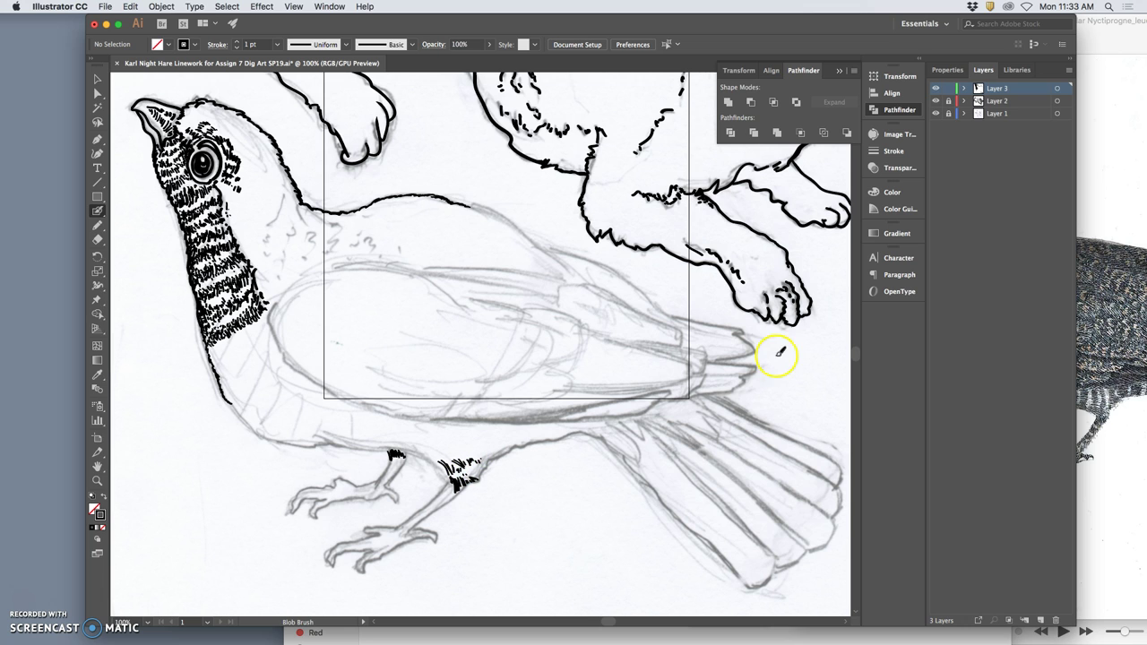
Ink sections of the wing's lower edge and extend the breast outline around to the belly.
mouse_move(667, 401)
mouse_down()
mouse_move(699, 386)
mouse_move(694, 395)
mouse_move(730, 392)
mouse_move(693, 395)
mouse_up()
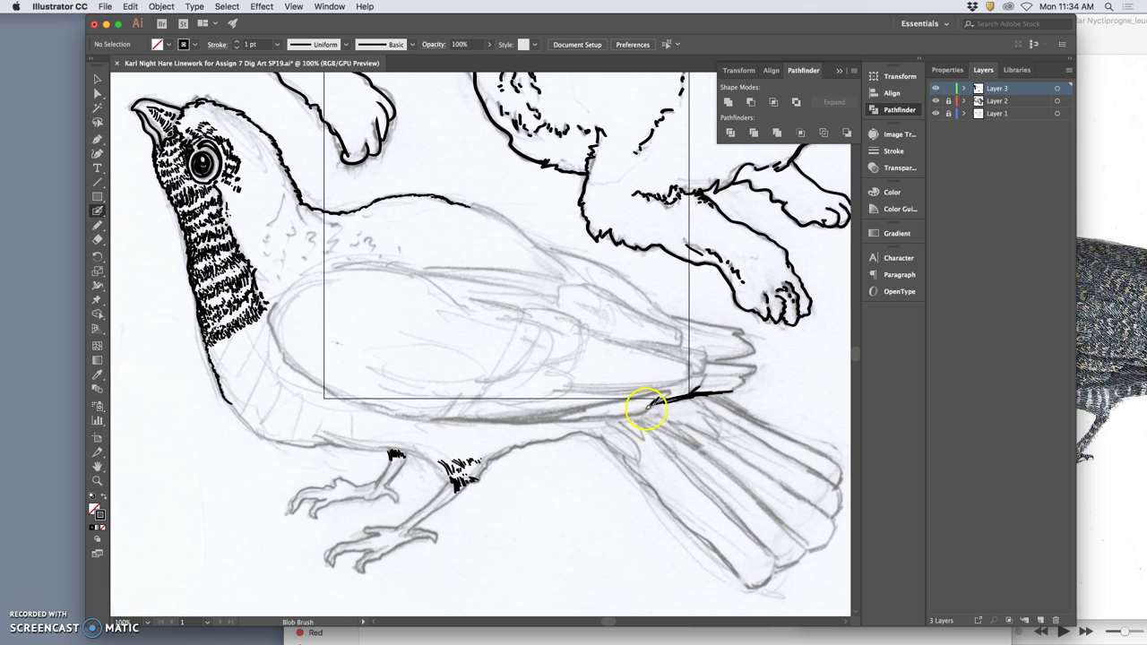
mouse_move(581, 416)
mouse_down()
mouse_move(565, 418)
mouse_move(632, 413)
mouse_move(670, 391)
mouse_up()
drag(335, 397, 386, 413)
drag(206, 339, 229, 401)
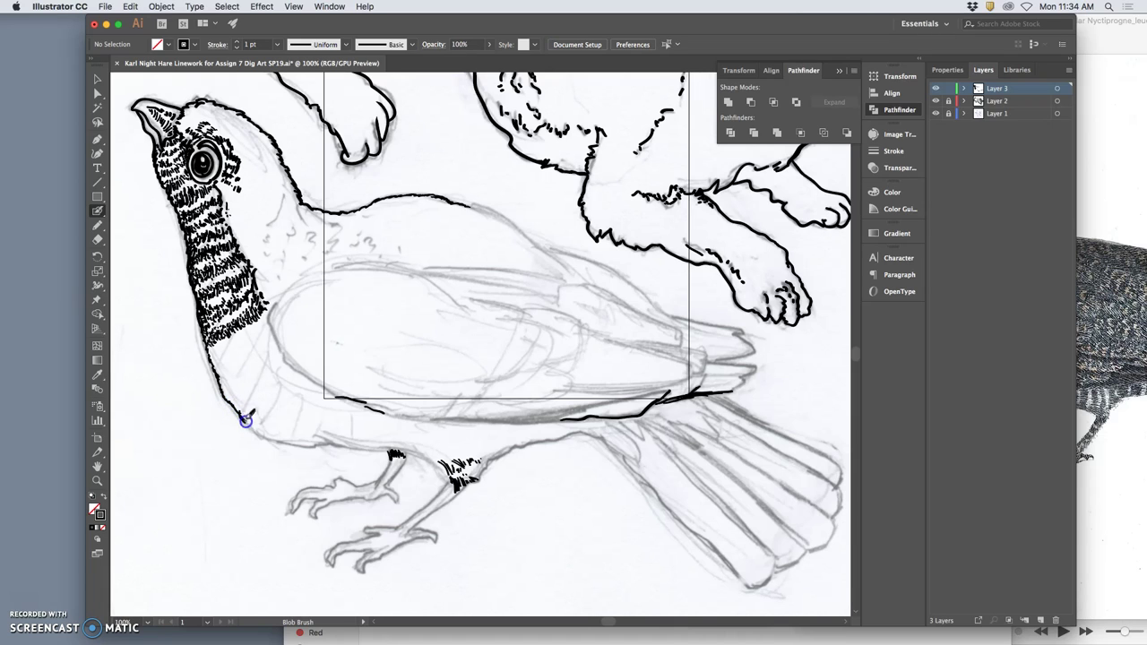
drag(253, 430, 255, 429)
drag(282, 440, 298, 445)
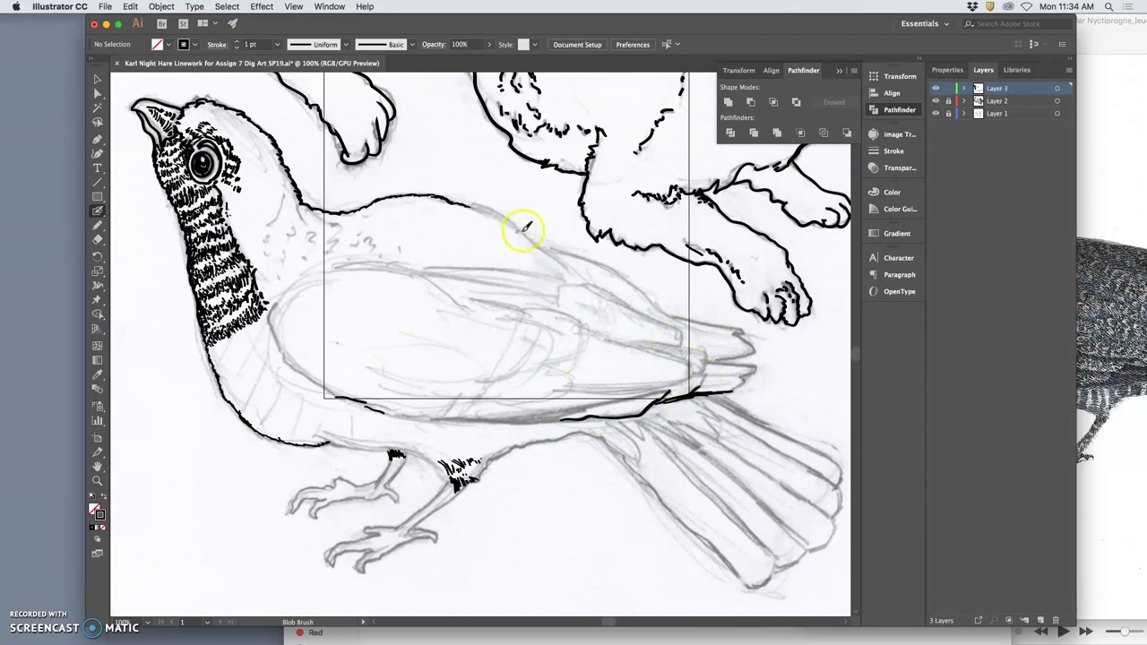
Extend the back outline down to the folded wing tips and add a few feather strokes at the upper breast.
drag(469, 199, 472, 207)
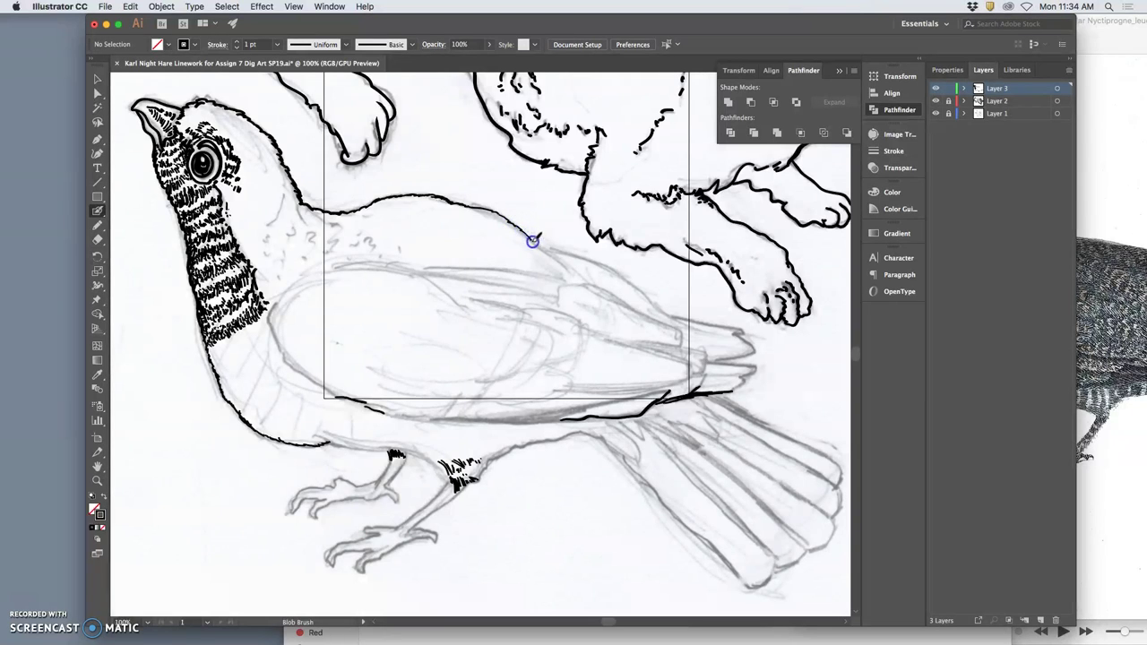
drag(536, 243, 566, 254)
mouse_move(594, 265)
mouse_down()
mouse_move(599, 255)
mouse_move(614, 273)
mouse_up()
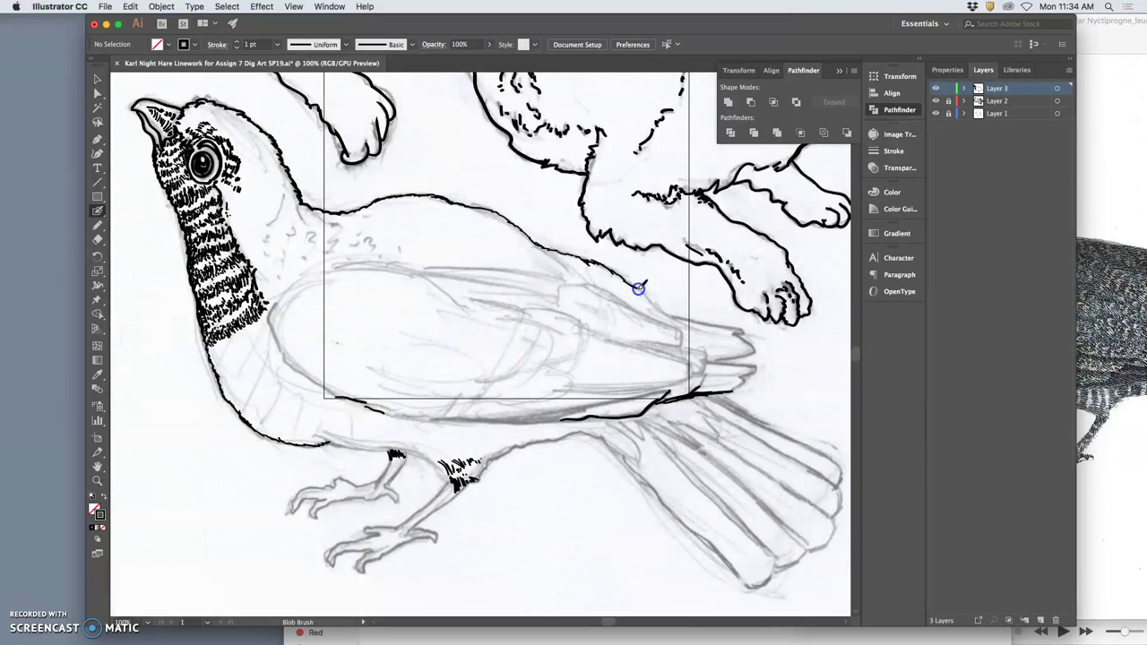
drag(646, 294, 660, 309)
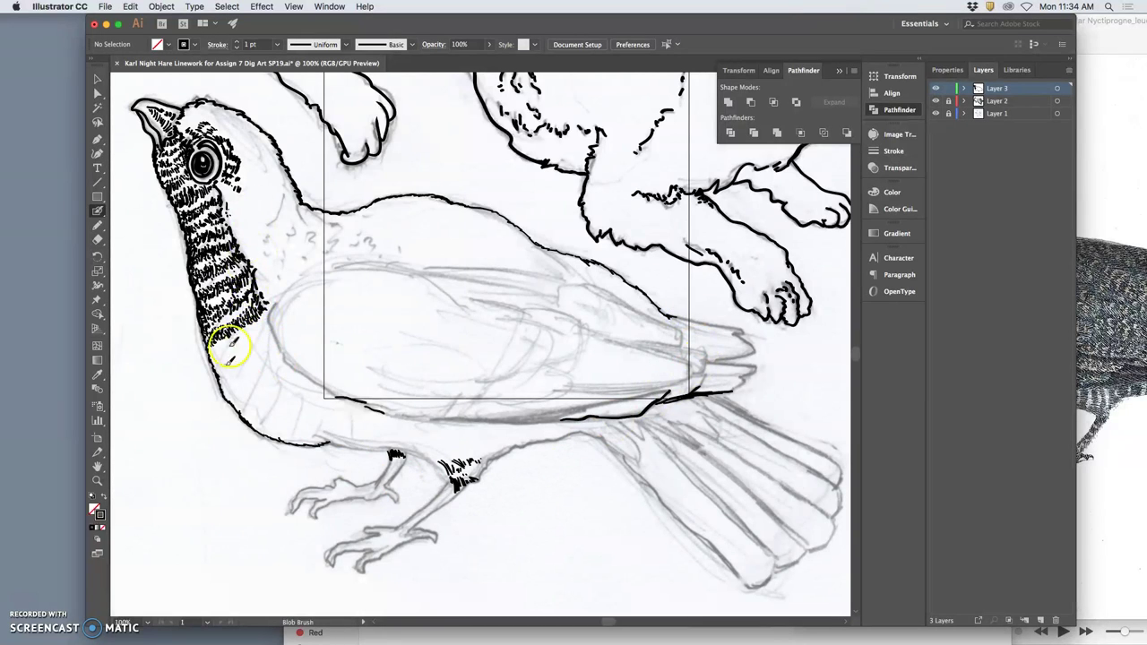
drag(213, 345, 210, 353)
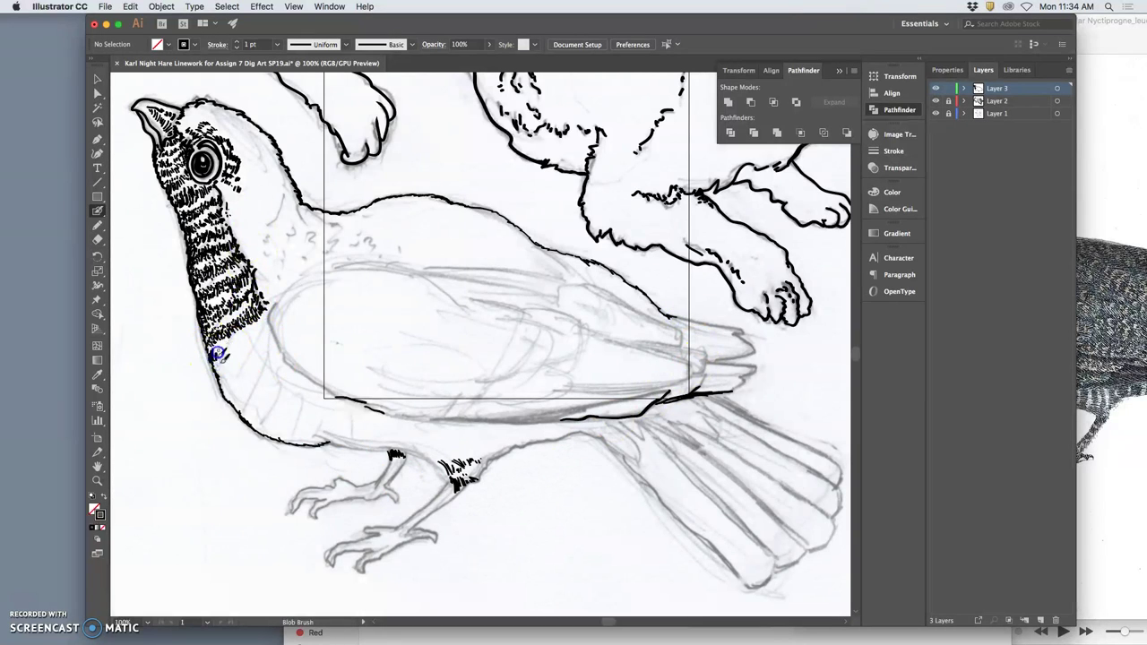
Shrink the night hawk reference window and arrange it beside the drawing window so the bird stays visible while inking.
click(1127, 21)
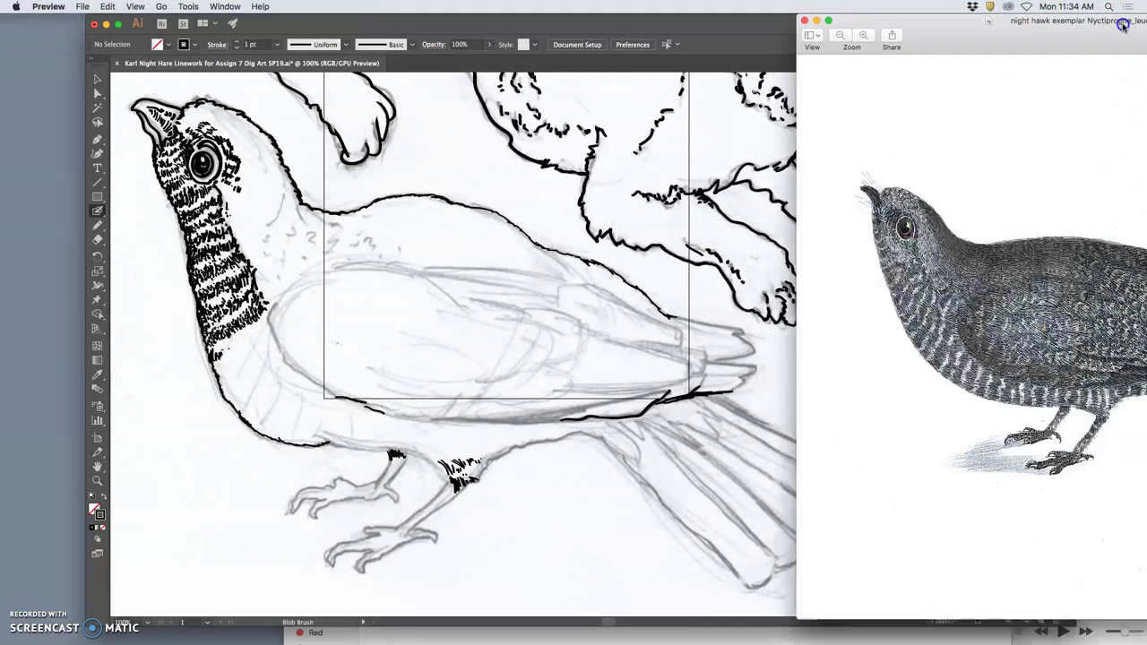
key(super+minus)
key(super+minus)
drag(998, 39, 380, 40)
mouse_move(811, 615)
mouse_down()
mouse_move(628, 526)
mouse_move(453, 383)
mouse_move(435, 274)
mouse_up()
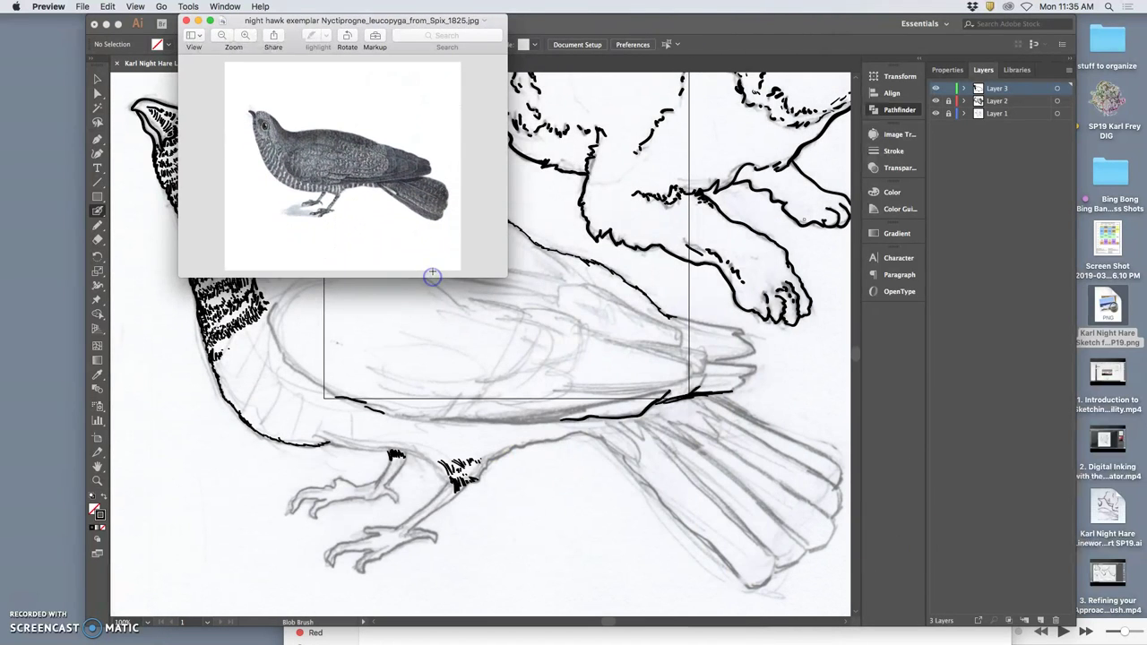
drag(506, 278, 438, 224)
drag(388, 20, 125, 455)
click(287, 25)
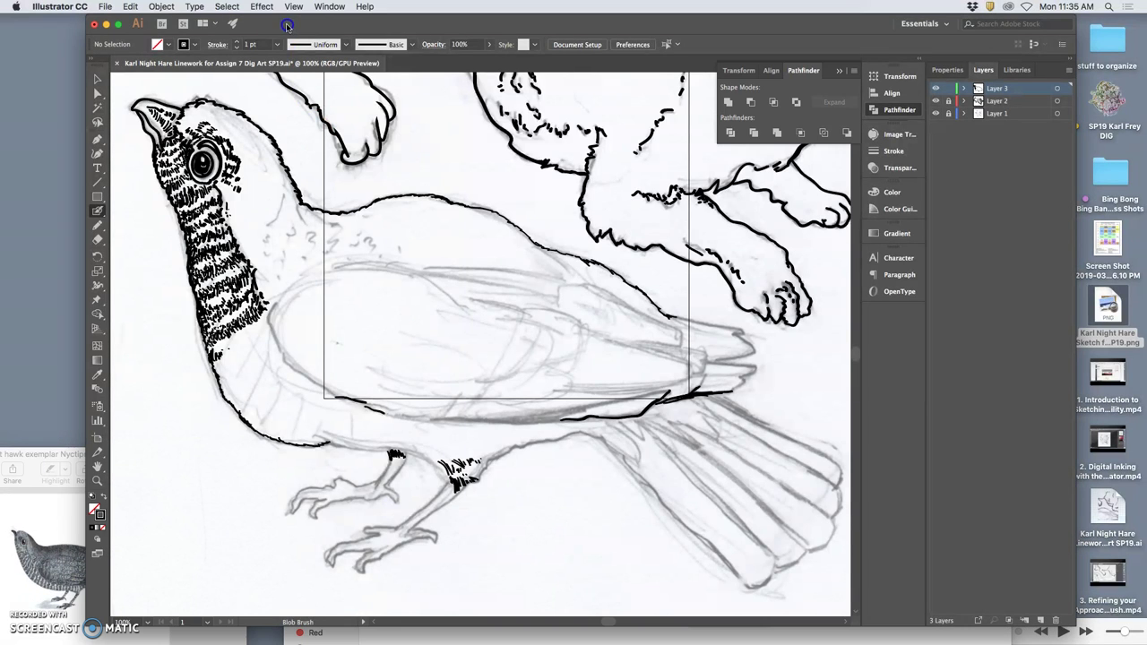
drag(343, 23, 435, 33)
drag(144, 458, 140, 26)
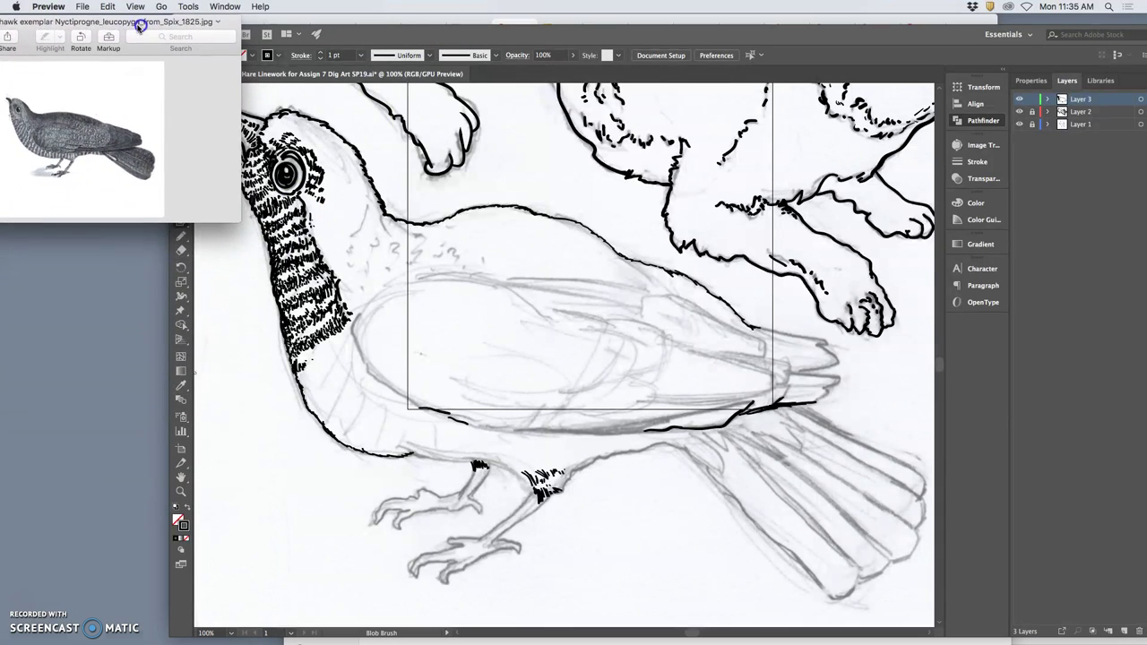
click(392, 33)
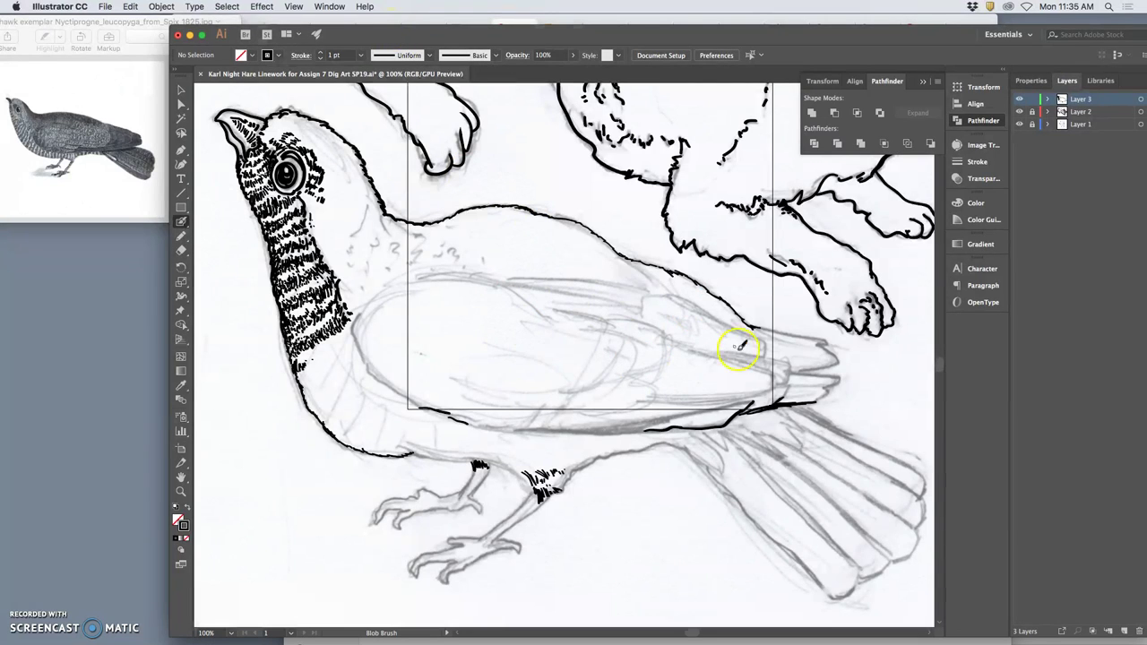
Ink curved feather strokes on the rear of the wing and short tufts along its upper edge and across the back.
mouse_move(690, 372)
mouse_down()
mouse_move(677, 345)
mouse_move(660, 347)
mouse_move(660, 375)
mouse_up()
mouse_move(664, 344)
mouse_down()
mouse_move(645, 378)
mouse_move(629, 372)
mouse_move(642, 371)
mouse_move(659, 334)
mouse_move(642, 375)
mouse_up()
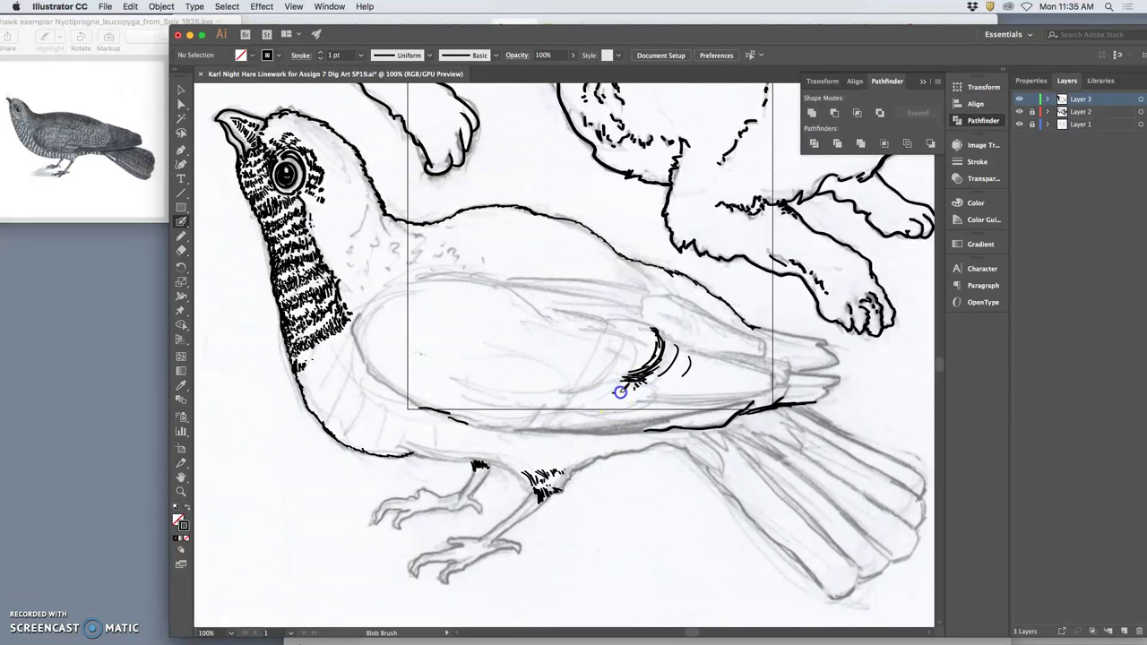
mouse_move(621, 391)
mouse_down()
mouse_move(601, 392)
mouse_move(629, 388)
mouse_move(677, 347)
mouse_move(684, 366)
mouse_move(699, 353)
mouse_move(663, 372)
mouse_move(701, 361)
mouse_move(709, 375)
mouse_move(686, 365)
mouse_move(630, 386)
mouse_move(711, 373)
mouse_move(708, 356)
mouse_move(730, 373)
mouse_move(685, 387)
mouse_move(735, 374)
mouse_move(704, 396)
mouse_move(607, 400)
mouse_move(643, 363)
mouse_up()
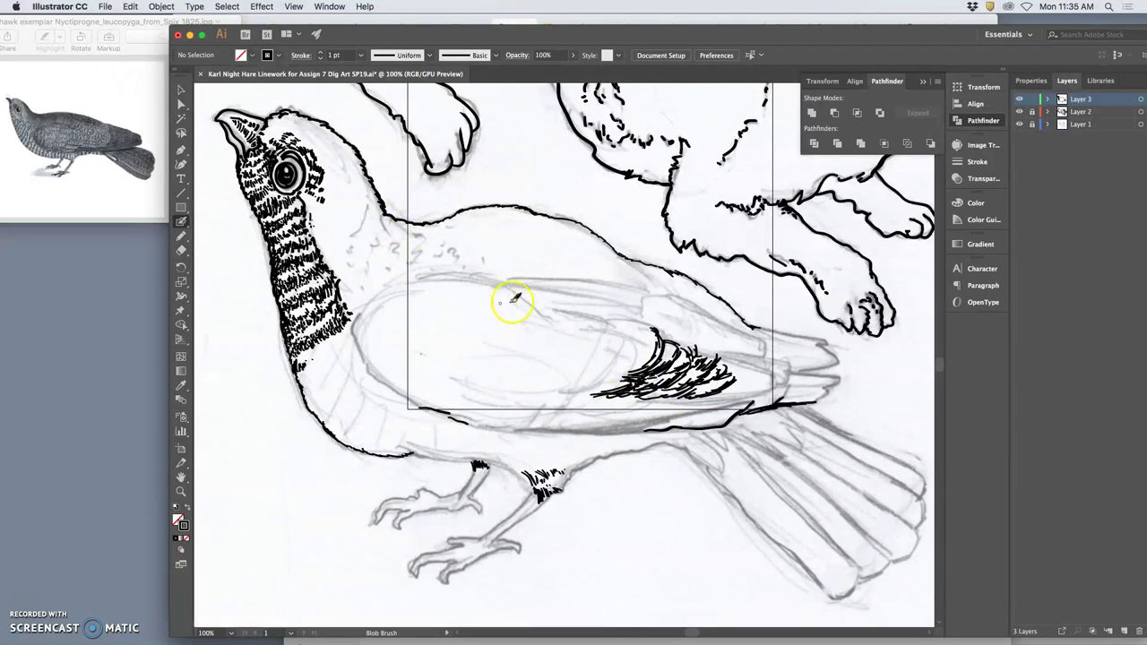
drag(452, 272, 432, 285)
mouse_move(455, 271)
mouse_down()
mouse_move(484, 269)
mouse_move(479, 281)
mouse_move(495, 273)
mouse_move(489, 284)
mouse_move(508, 287)
mouse_move(530, 250)
mouse_move(511, 234)
mouse_move(524, 229)
mouse_move(510, 208)
mouse_move(534, 228)
mouse_move(533, 241)
mouse_move(519, 240)
mouse_move(567, 236)
mouse_move(610, 252)
mouse_up()
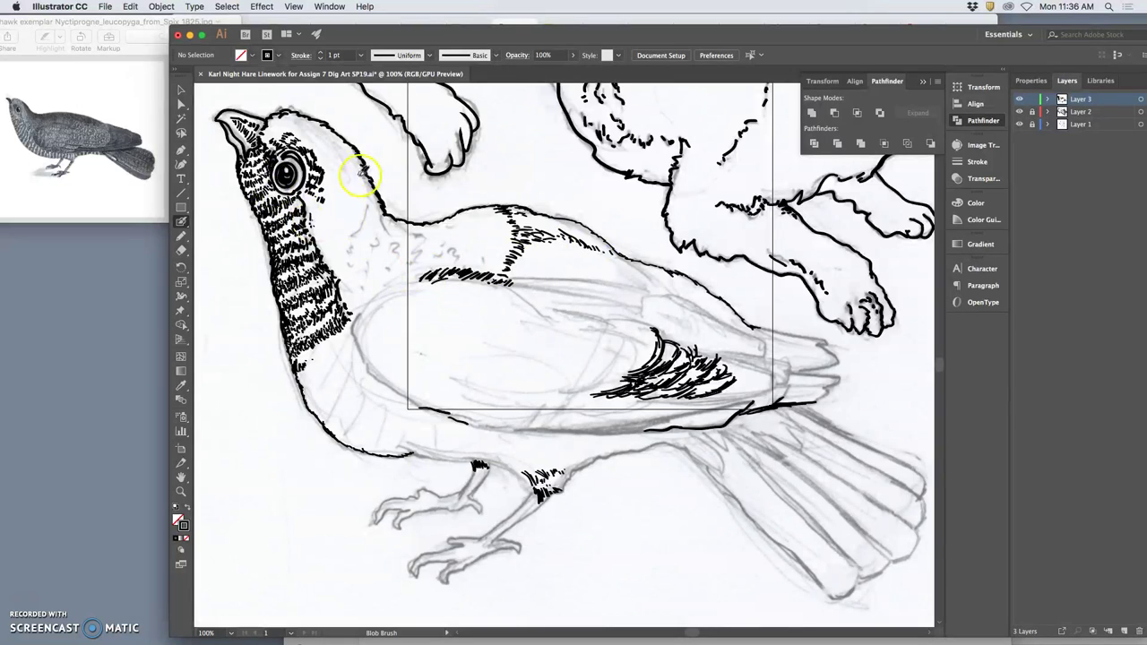
Fill the back of the head and the nape with short, dense feather strokes.
mouse_move(320, 120)
mouse_down()
mouse_move(363, 171)
mouse_move(364, 186)
mouse_move(348, 176)
mouse_move(359, 216)
mouse_move(373, 222)
mouse_move(364, 186)
mouse_move(368, 199)
mouse_move(342, 163)
mouse_move(333, 167)
mouse_move(327, 134)
mouse_move(272, 119)
mouse_move(304, 123)
mouse_move(355, 199)
mouse_move(354, 171)
mouse_move(370, 206)
mouse_up()
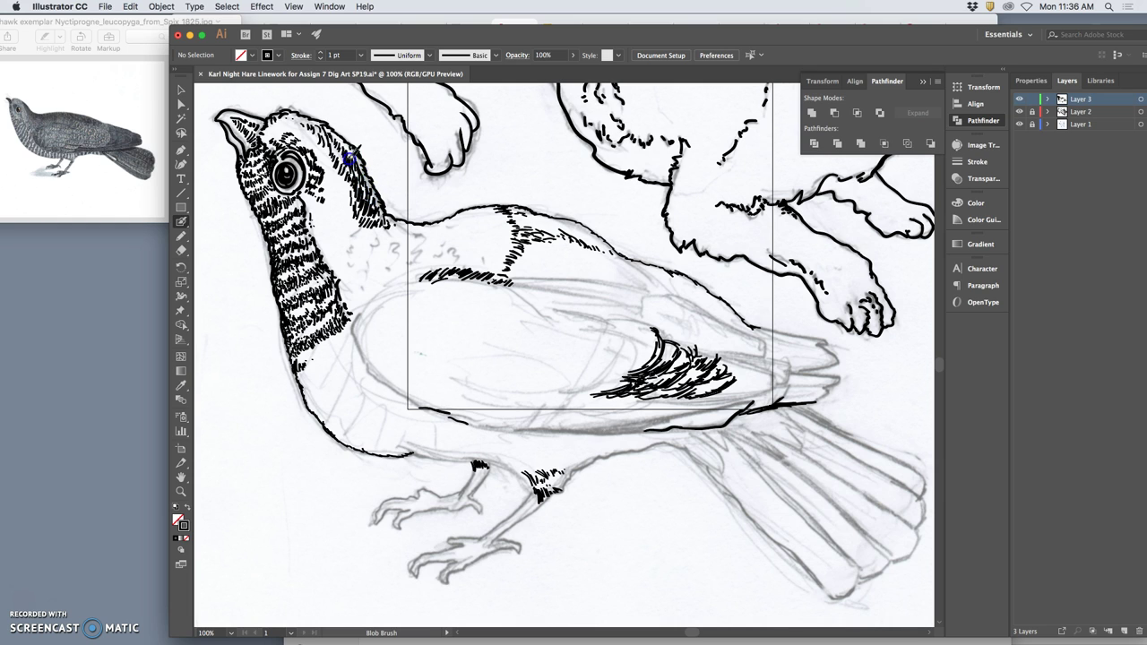
mouse_move(347, 155)
mouse_down()
mouse_move(337, 142)
mouse_move(342, 205)
mouse_up()
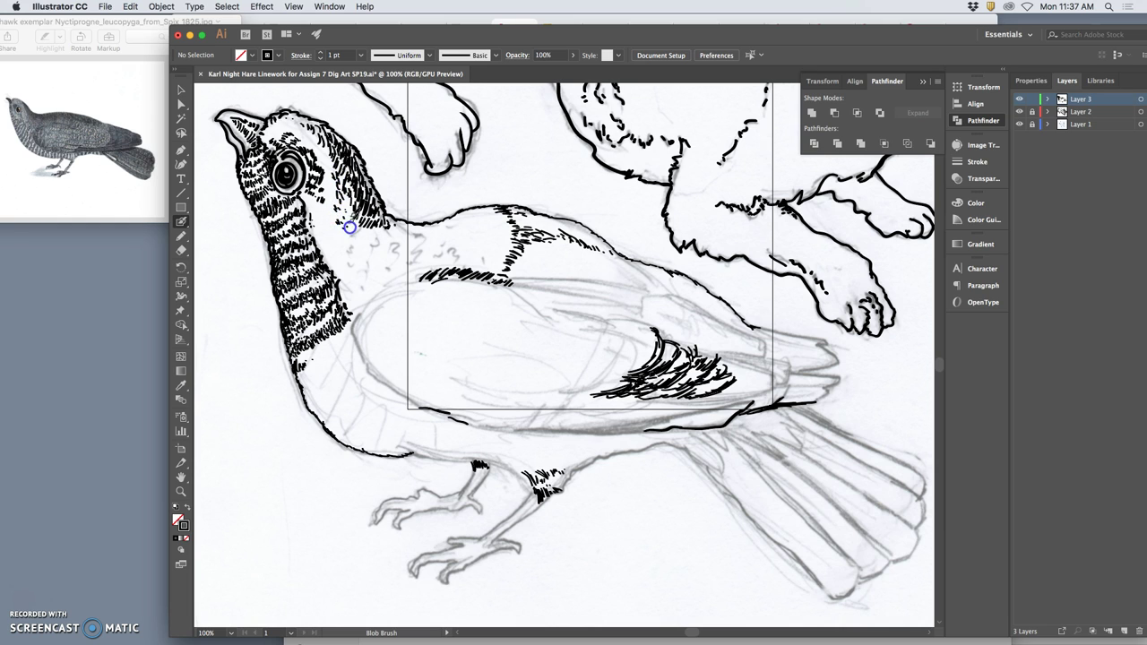
mouse_move(345, 210)
mouse_down()
mouse_move(345, 188)
mouse_move(352, 199)
mouse_up()
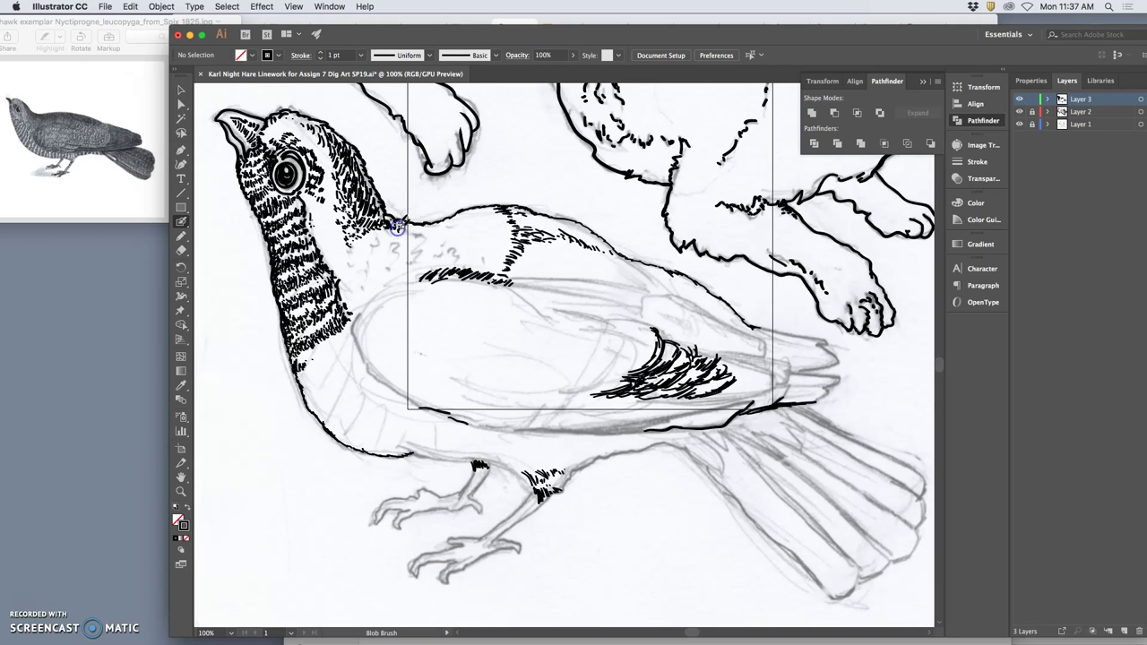
Ink scattered feather strokes from the nape across the side of the neck to the front of the shoulder.
drag(413, 230, 389, 240)
drag(370, 255, 366, 277)
mouse_move(394, 237)
mouse_down()
mouse_move(388, 245)
mouse_move(422, 242)
mouse_up()
drag(437, 237, 346, 255)
mouse_move(344, 240)
mouse_down()
mouse_move(312, 219)
mouse_move(342, 292)
mouse_move(368, 300)
mouse_up()
mouse_move(375, 282)
mouse_down()
mouse_move(413, 259)
mouse_move(342, 340)
mouse_move(360, 302)
mouse_up()
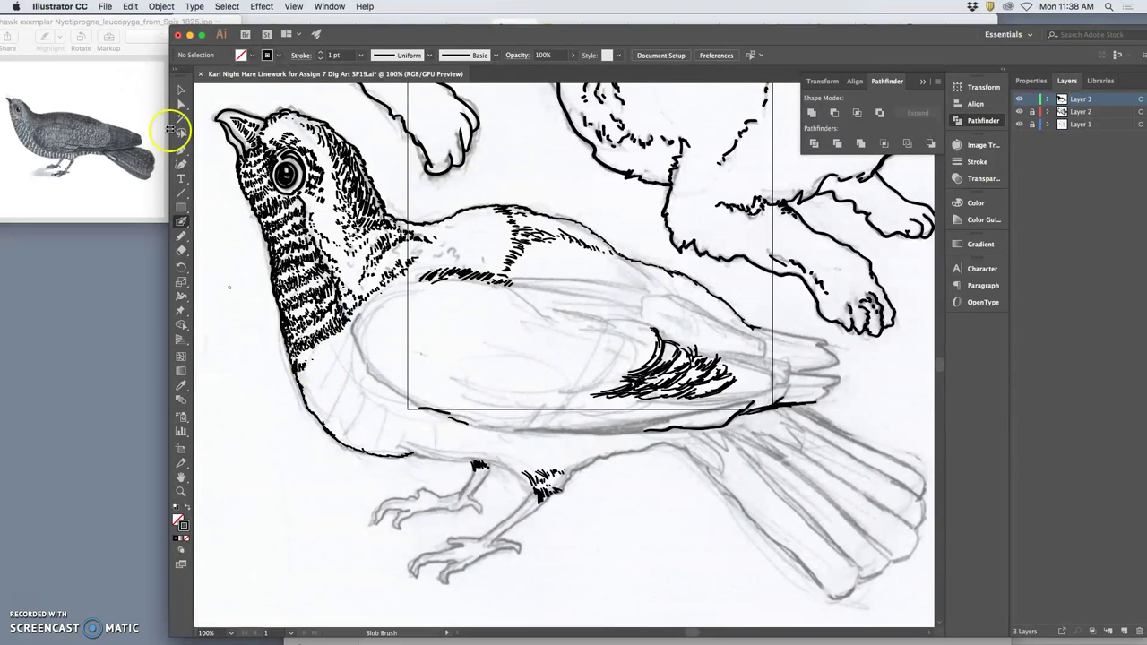
Set the Blob Brush to 4 pt size, -56° angle and 67% roundness.
double_click(181, 221)
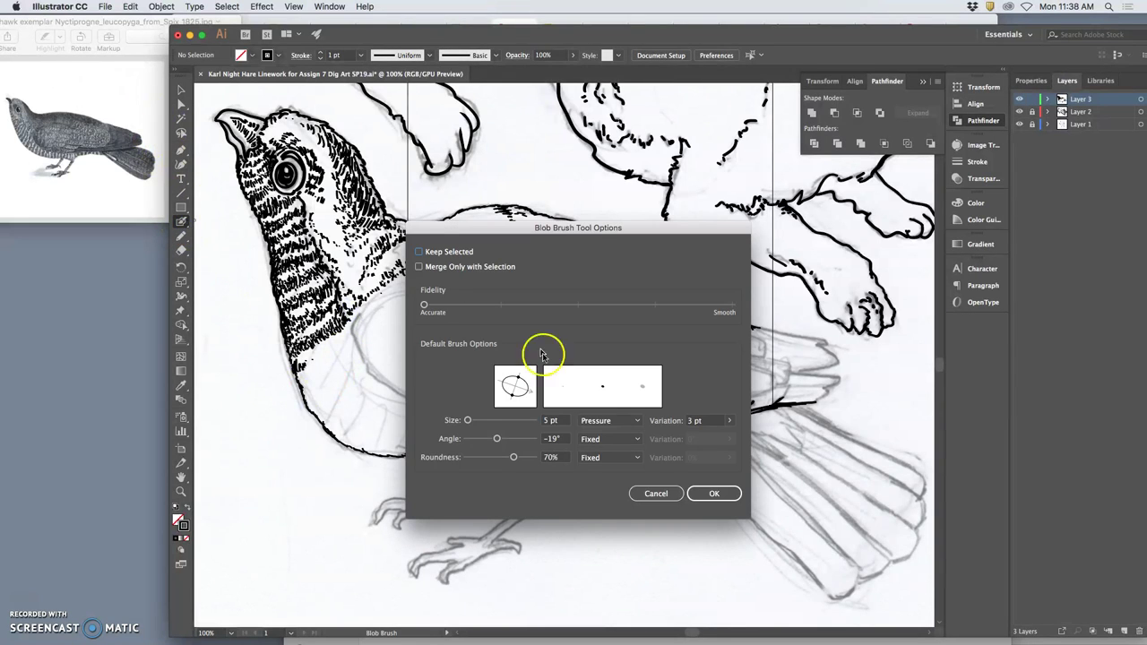
mouse_move(495, 439)
mouse_down()
mouse_move(484, 440)
mouse_move(513, 458)
mouse_up()
drag(467, 421, 469, 422)
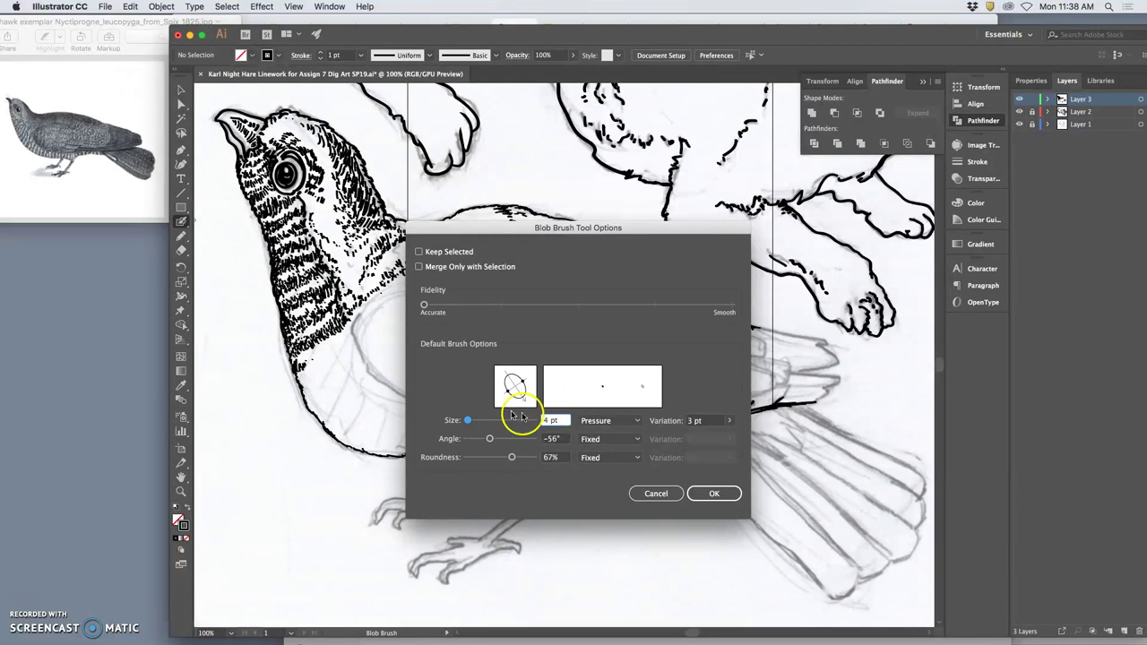
click(708, 491)
click(709, 489)
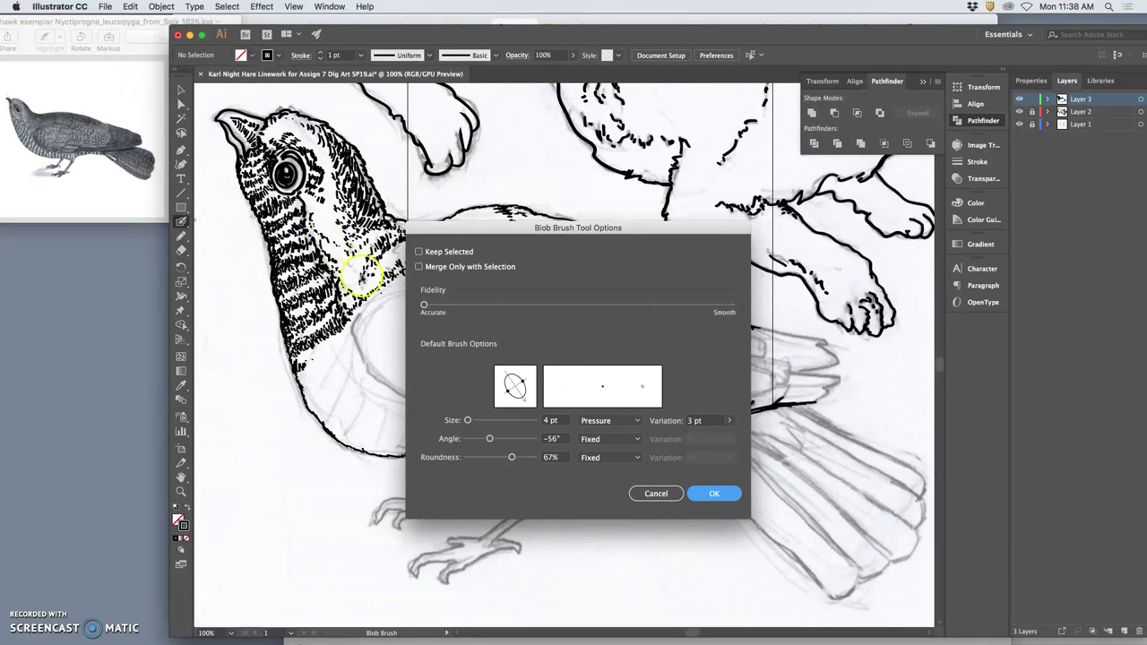
click(724, 497)
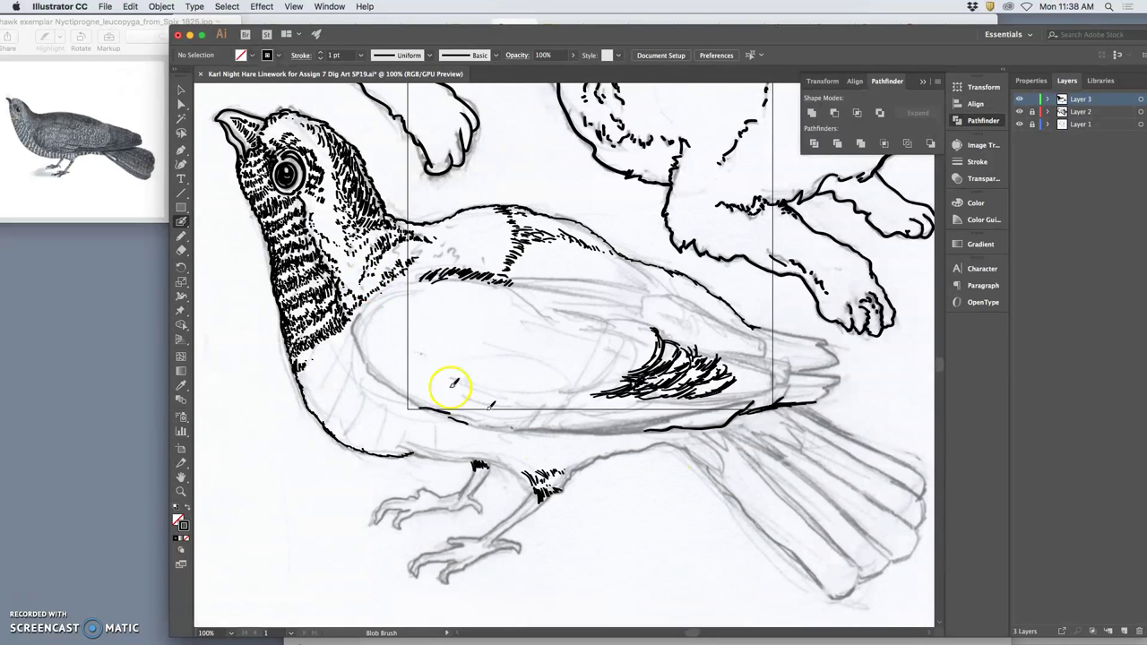
Add finer feather strokes down the side of the neck and along the shoulder to the wing's upper edge.
mouse_move(309, 207)
mouse_down()
mouse_move(328, 193)
mouse_move(359, 320)
mouse_move(359, 271)
mouse_move(356, 289)
mouse_move(369, 288)
mouse_up()
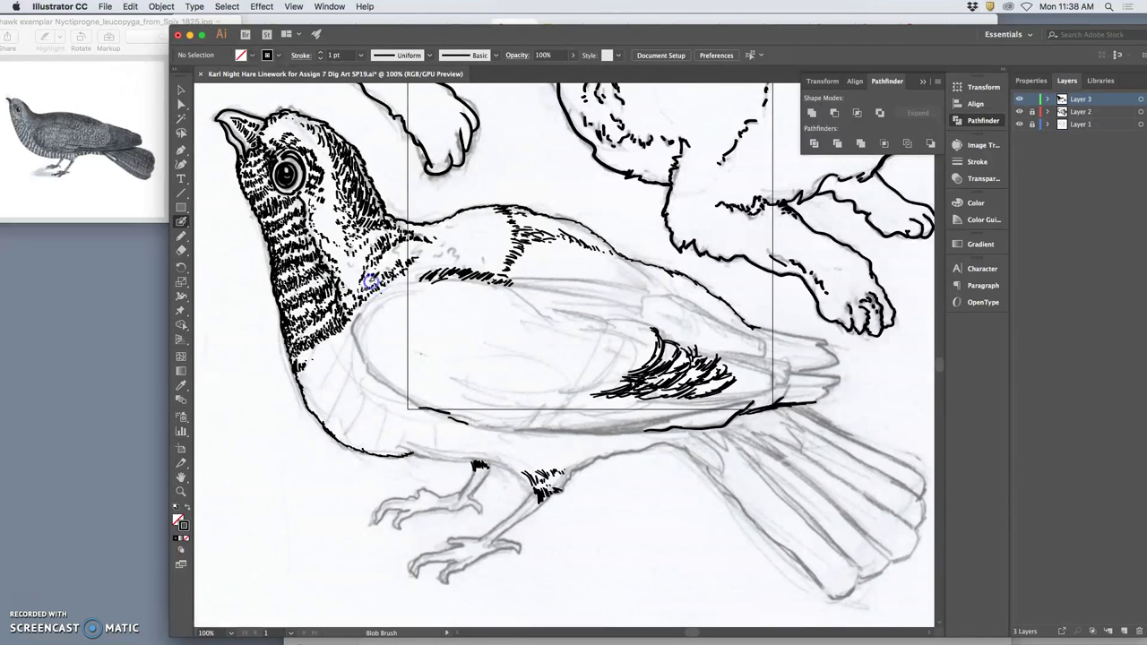
drag(379, 288, 426, 273)
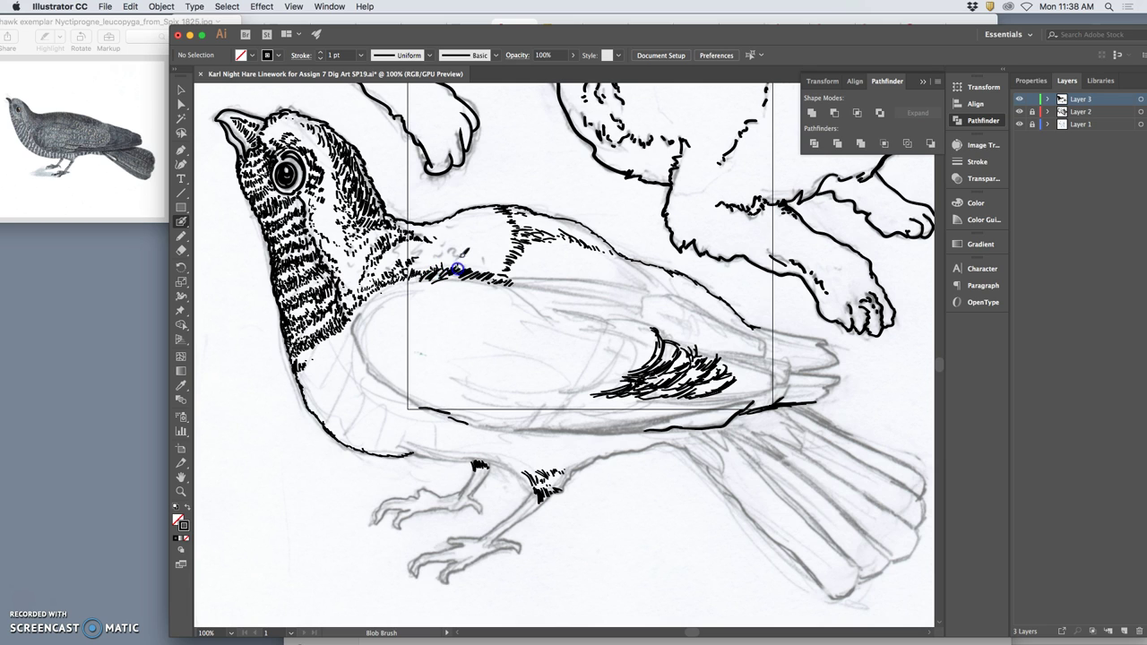
drag(435, 257, 411, 264)
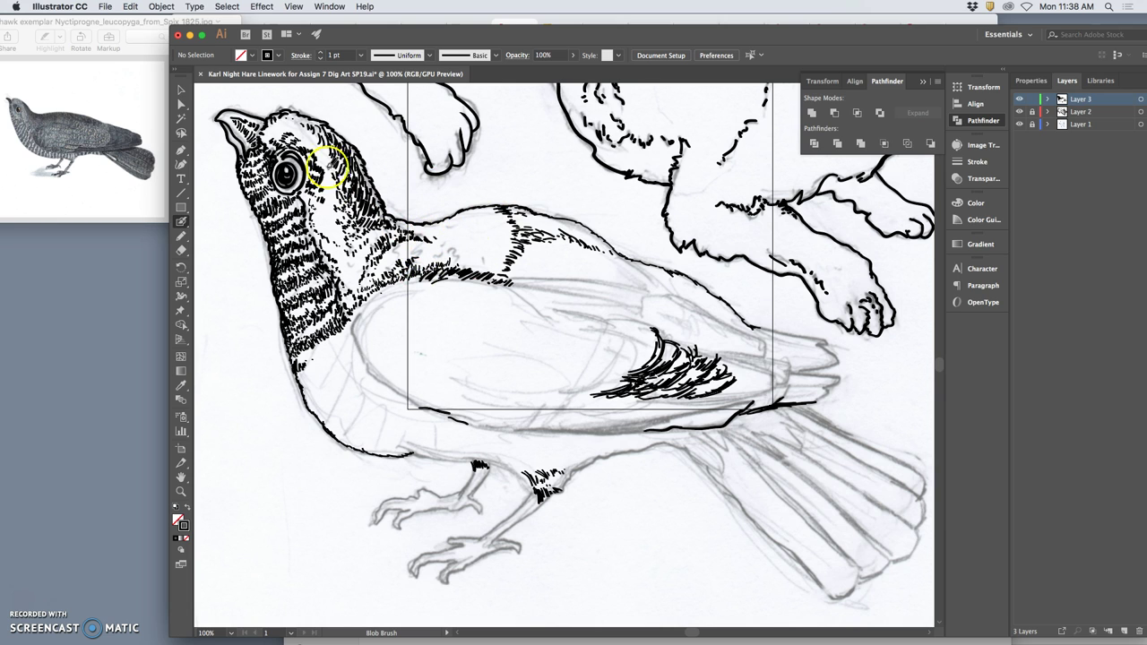
Ink fine strokes on the crown and forehead and add shading to the beak.
drag(311, 130, 313, 136)
drag(299, 131, 297, 125)
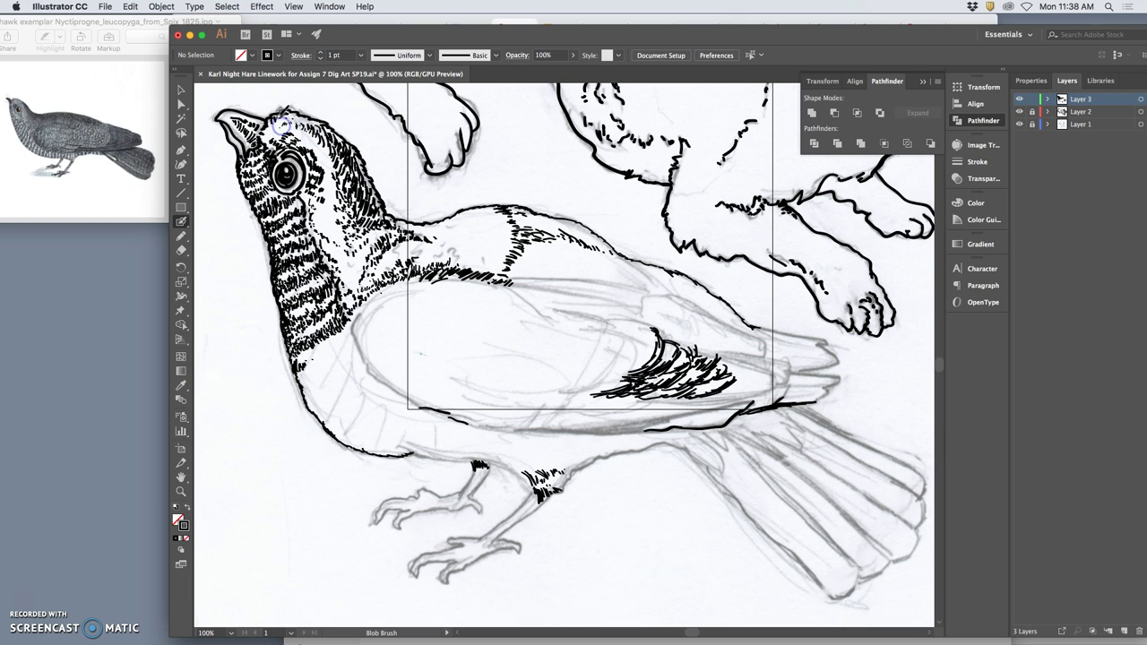
mouse_move(271, 130)
mouse_down()
mouse_move(226, 138)
mouse_move(235, 127)
mouse_move(224, 117)
mouse_up()
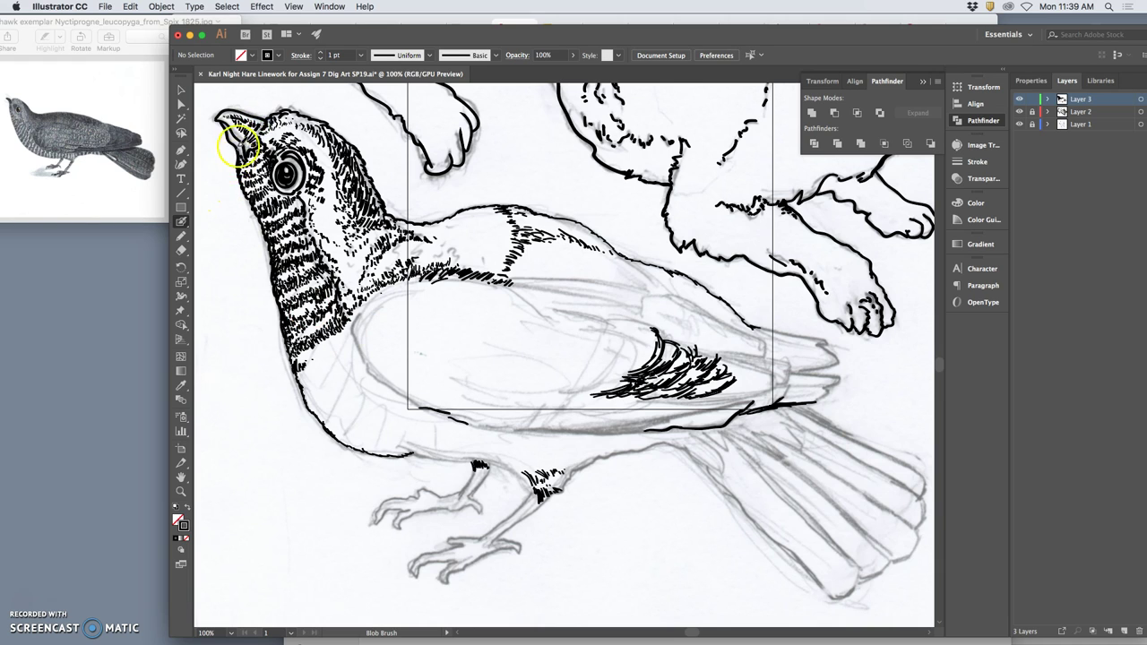
drag(225, 130, 225, 125)
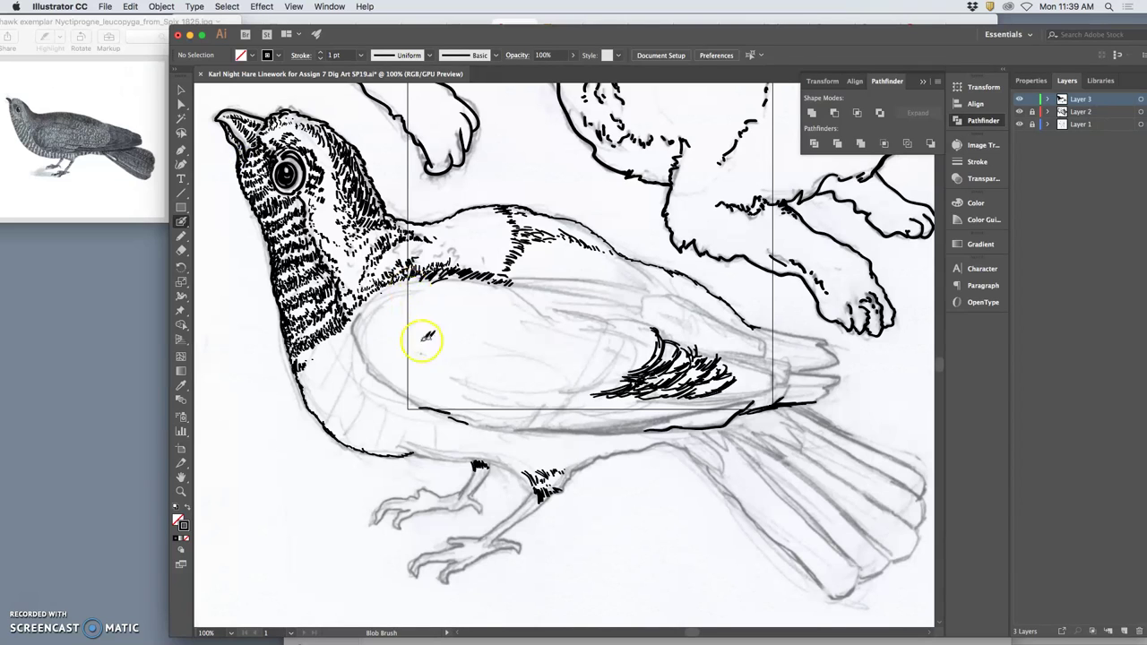
Ink fine feather strokes in the pale gap behind and below the bird's eye with the Blob Brush.
drag(313, 203, 316, 217)
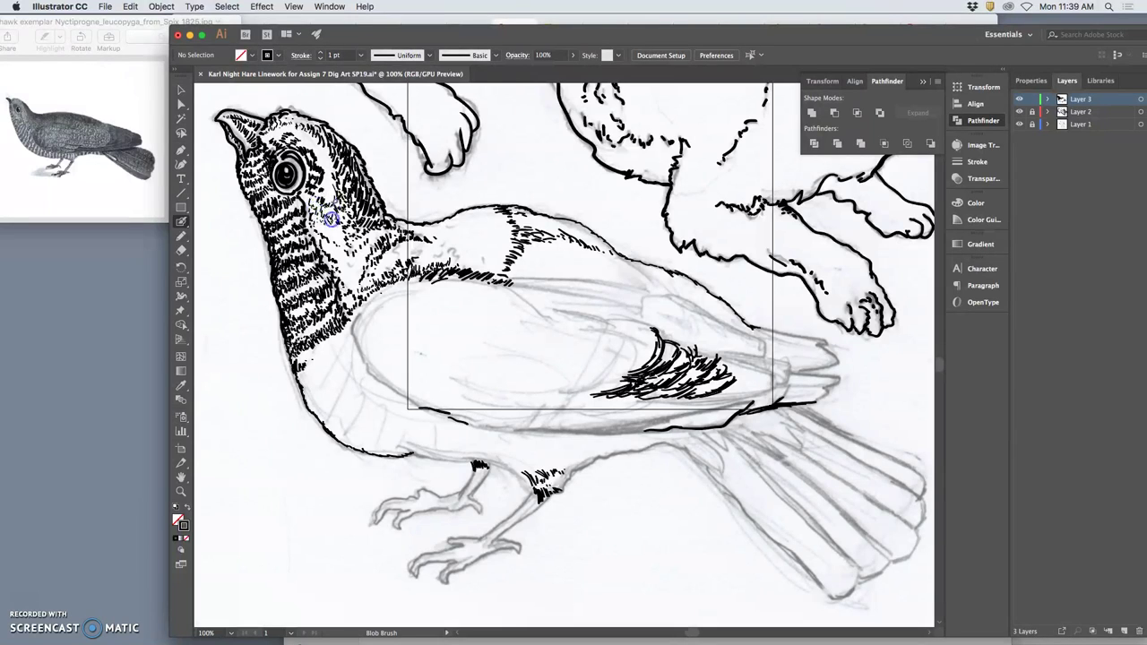
drag(346, 209, 341, 218)
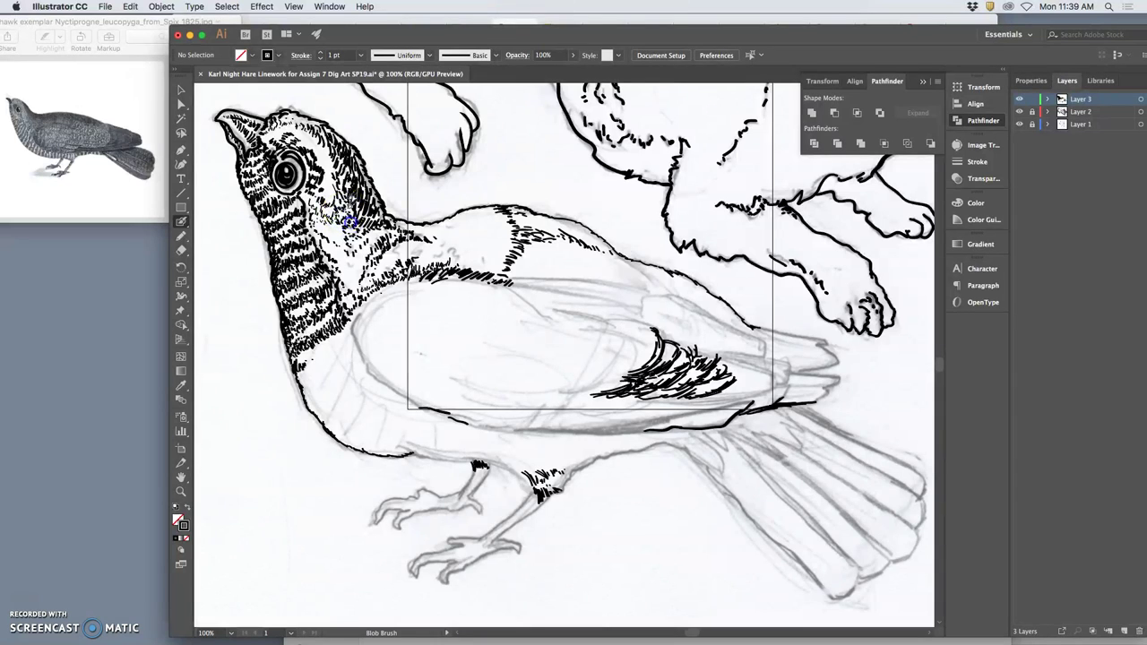
key(super+plus)
key(super+plus)
mouse_move(314, 191)
mouse_down()
mouse_move(422, 312)
mouse_move(496, 283)
mouse_up()
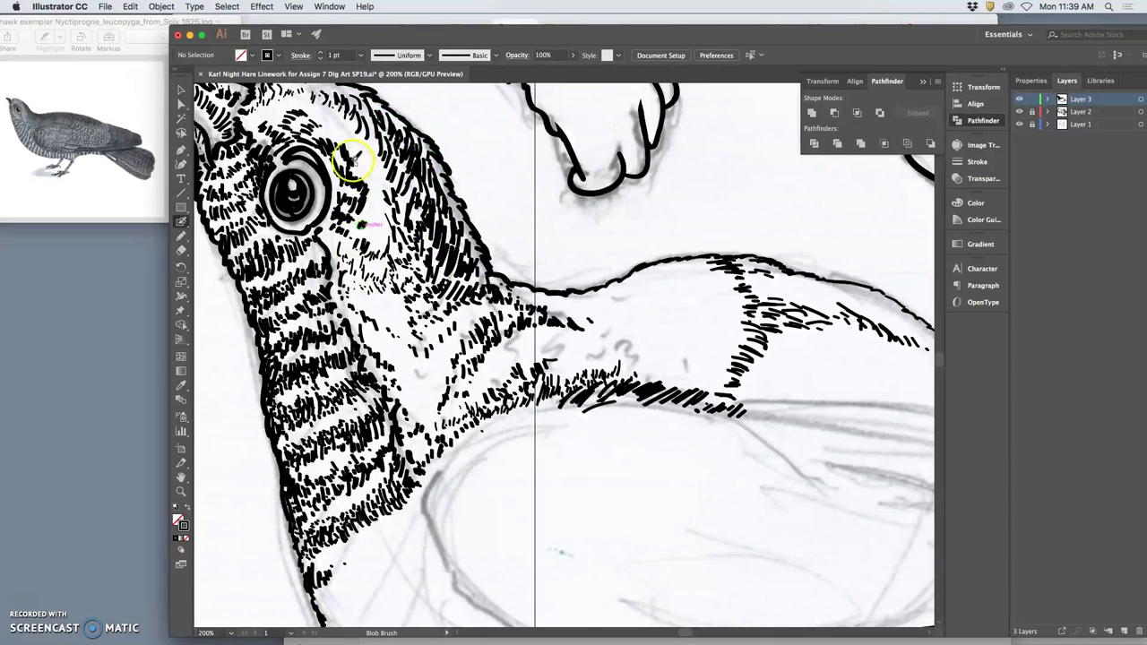
mouse_move(377, 165)
mouse_down()
mouse_move(336, 190)
mouse_move(336, 173)
mouse_move(337, 210)
mouse_move(323, 226)
mouse_move(365, 245)
mouse_up()
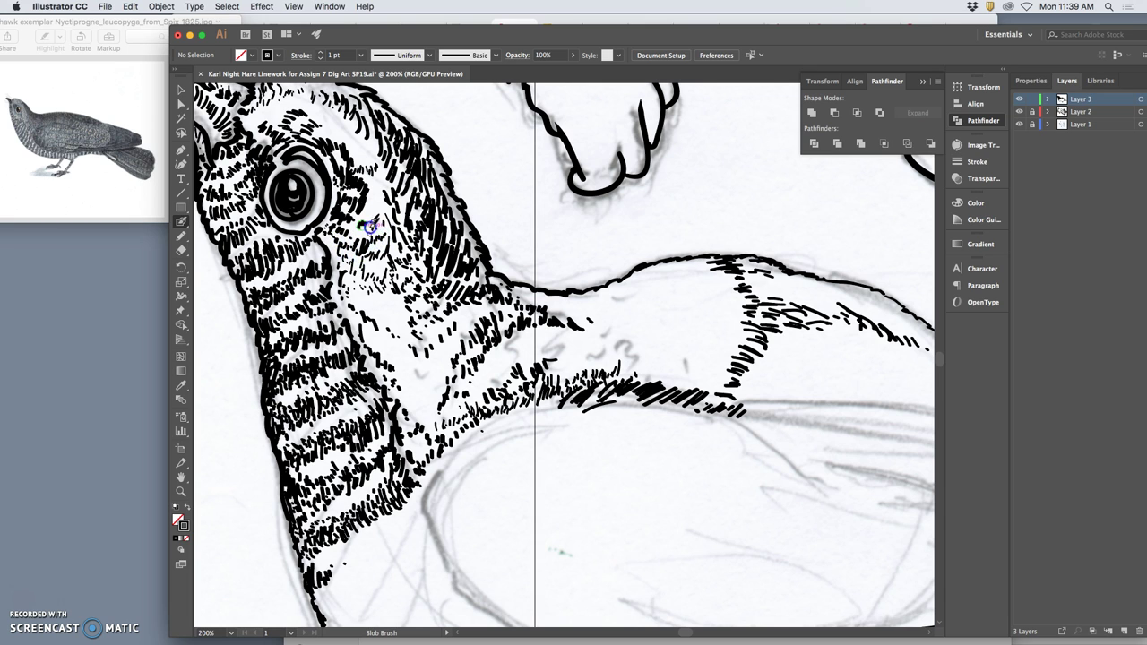
drag(352, 213, 363, 194)
Add short shading strokes to the bird's beak and around its base.
key(super+minus)
key(super+minus)
key(super+minus)
key(super+minus)
key(super+minus)
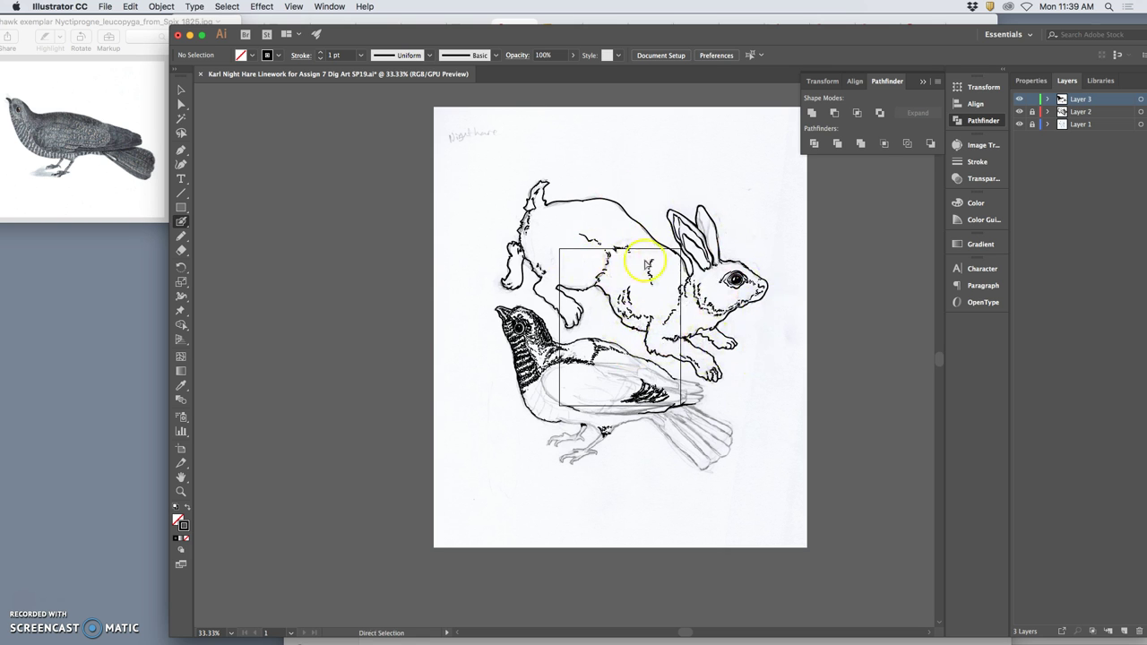
key(super+plus)
key(super+plus)
key(super+plus)
key(super+plus)
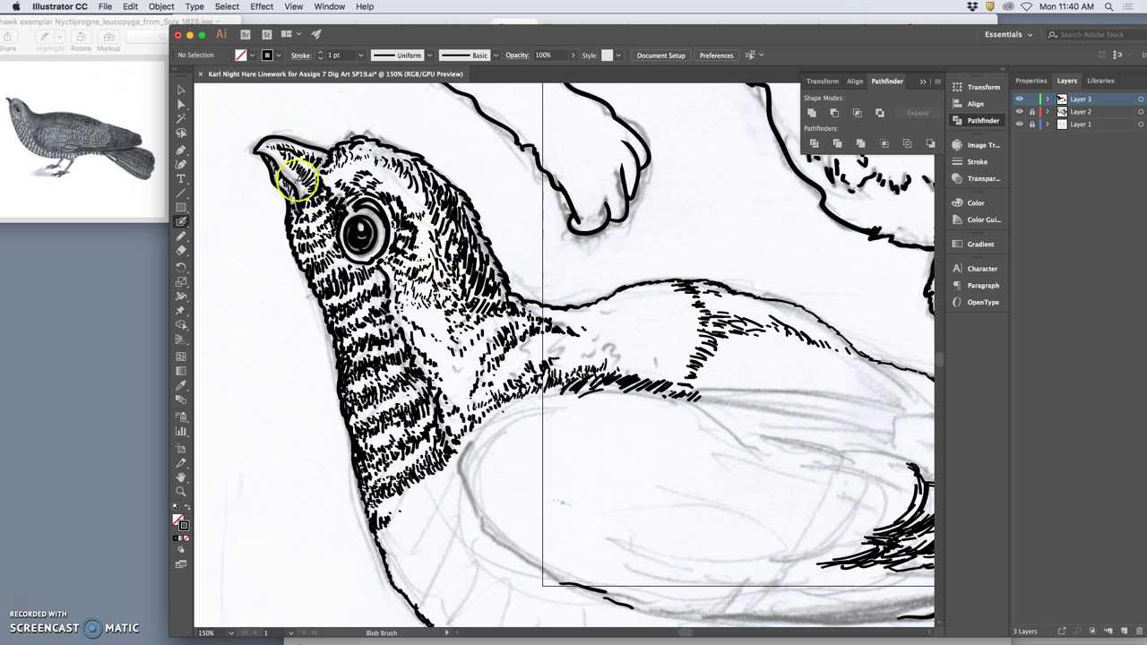
drag(280, 164, 285, 171)
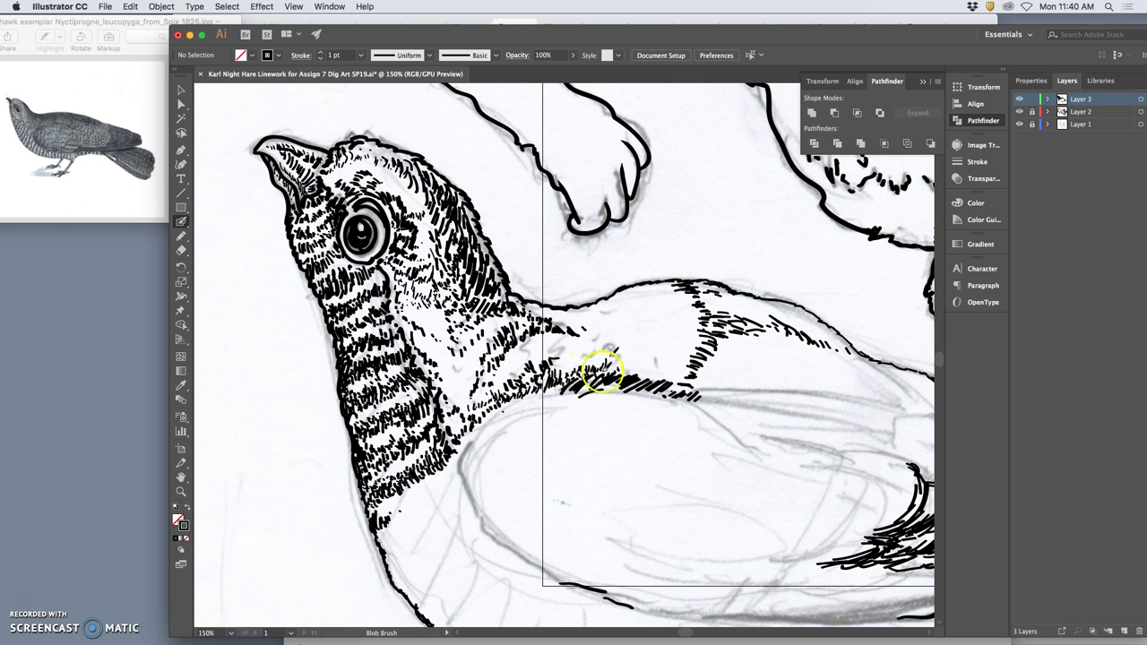
Fill the cheek and side of the neck with fine feather strokes running toward the shoulder.
key(space)
drag(615, 421, 581, 360)
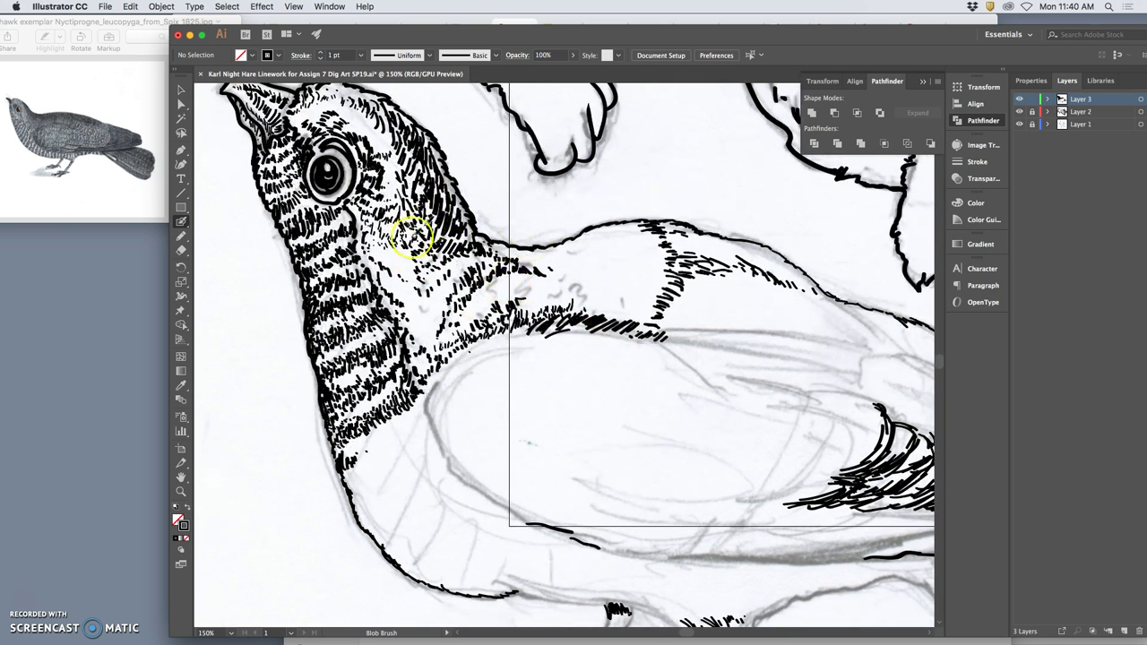
mouse_move(404, 239)
mouse_down()
mouse_move(386, 265)
mouse_move(410, 294)
mouse_move(424, 292)
mouse_move(420, 275)
mouse_up()
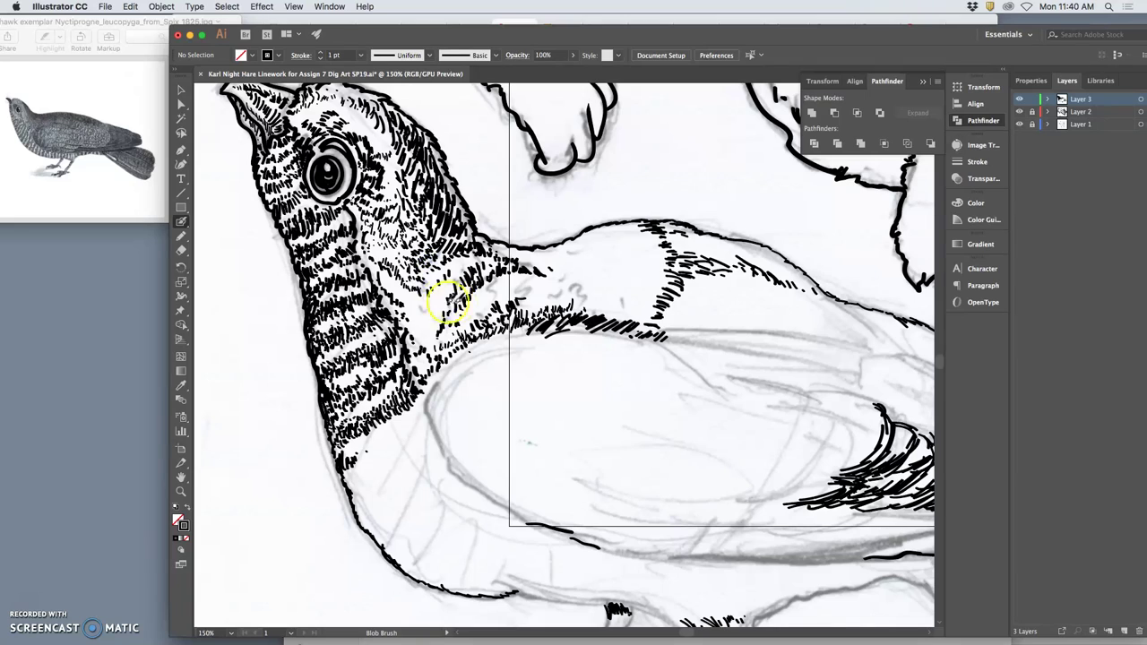
drag(428, 285, 436, 278)
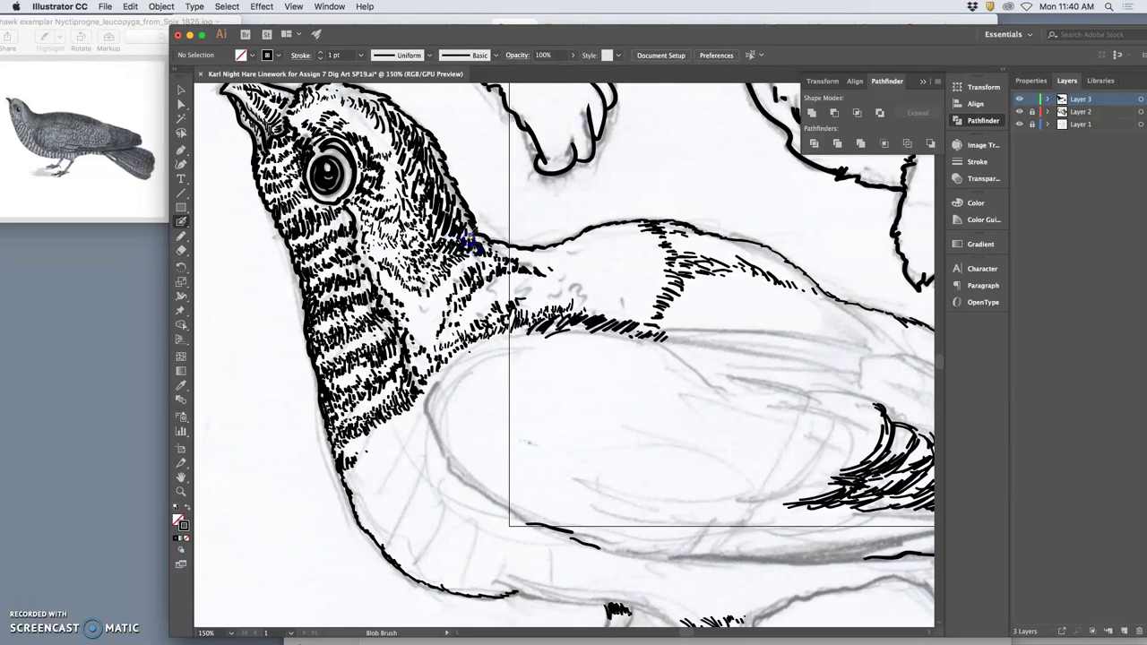
mouse_move(455, 307)
mouse_down()
mouse_move(422, 292)
mouse_move(423, 308)
mouse_move(405, 300)
mouse_move(425, 308)
mouse_move(446, 294)
mouse_move(423, 317)
mouse_move(402, 318)
mouse_move(417, 304)
mouse_move(426, 342)
mouse_move(461, 299)
mouse_up()
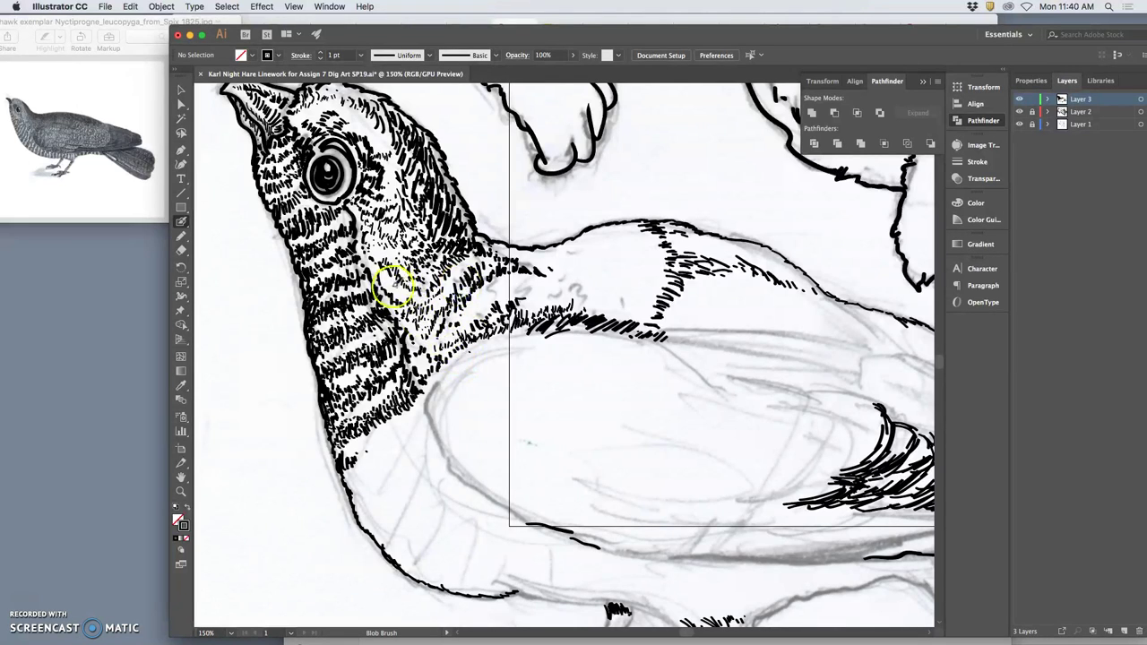
mouse_move(392, 266)
mouse_down()
mouse_move(418, 251)
mouse_move(391, 263)
mouse_move(423, 243)
mouse_move(478, 324)
mouse_move(442, 278)
mouse_move(400, 275)
mouse_move(387, 251)
mouse_up()
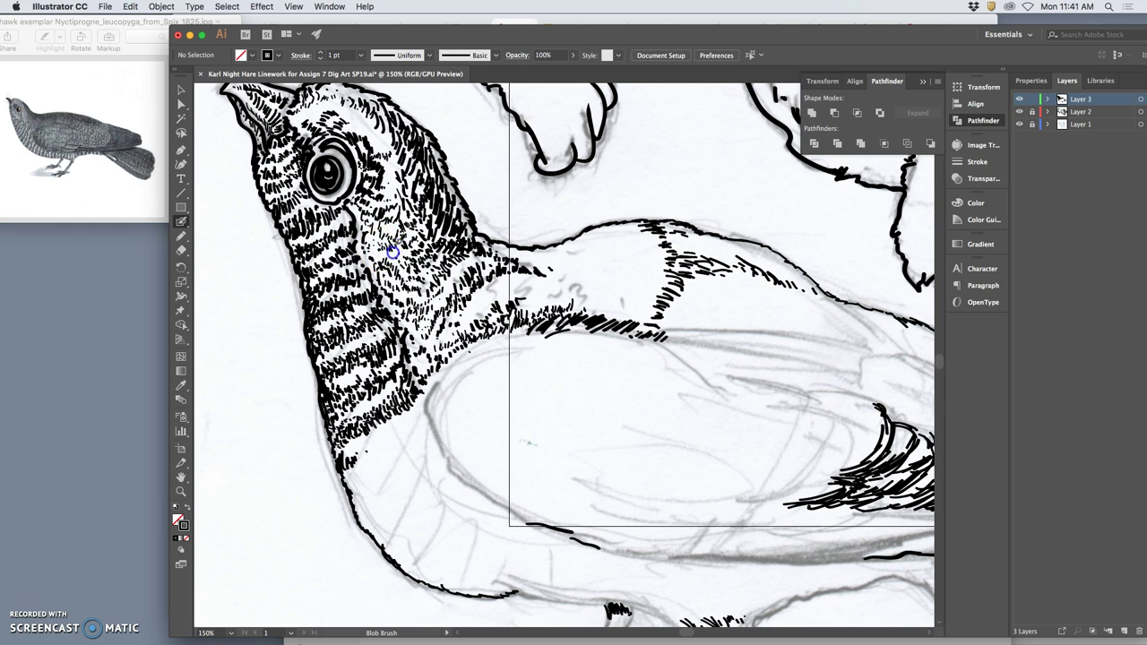
drag(403, 254, 403, 242)
click(484, 331)
click(422, 217)
Ink small feather strokes above the eye, between the beak and the forehead.
mouse_move(358, 116)
mouse_down()
mouse_move(392, 137)
mouse_move(399, 167)
mouse_move(329, 166)
mouse_move(312, 152)
mouse_up()
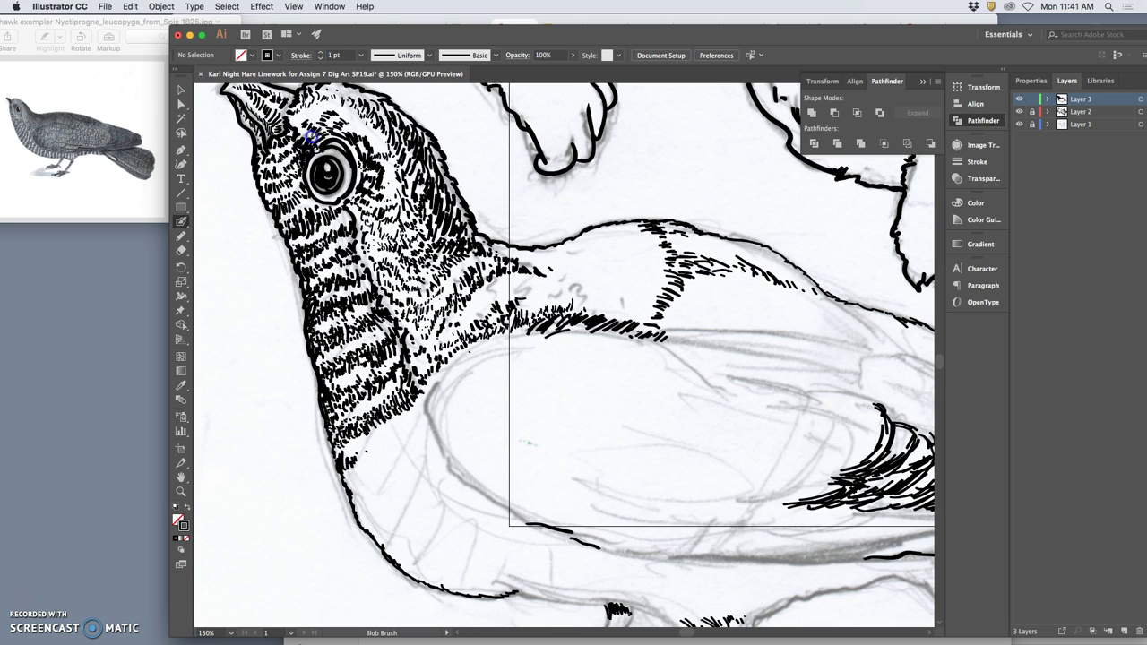
drag(312, 136, 300, 119)
mouse_move(314, 116)
mouse_down()
mouse_move(335, 105)
mouse_move(358, 119)
mouse_up()
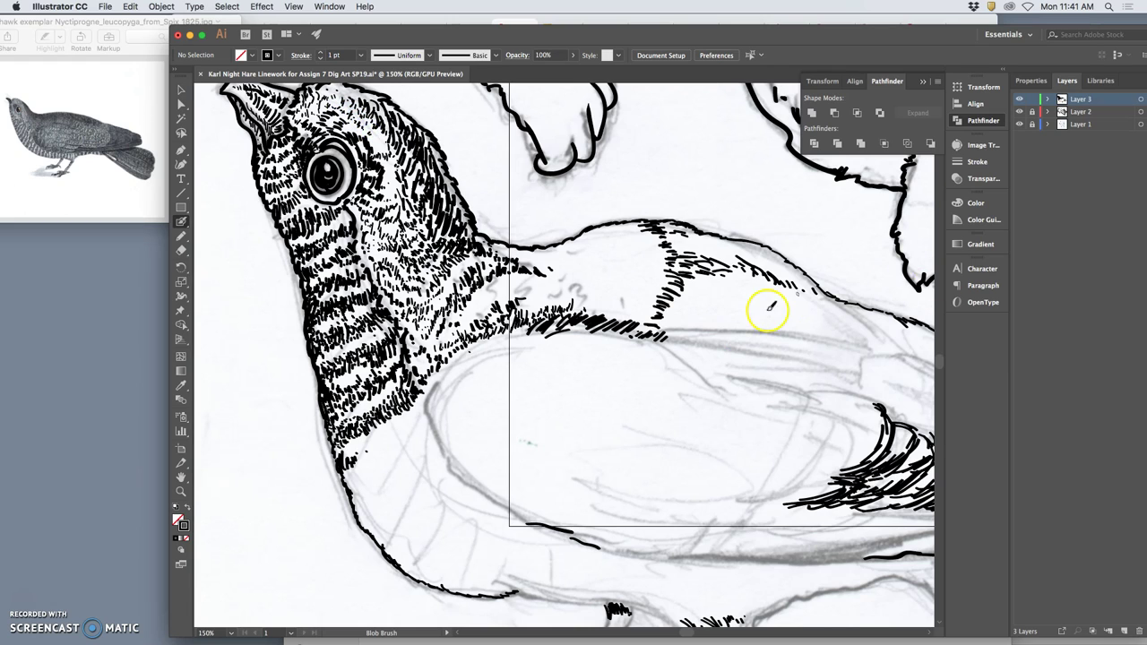
Hide the pencil sketch on Layer 1 and thicken the feather strokes across the crown and forehead.
scroll(741, 318, up, 3)
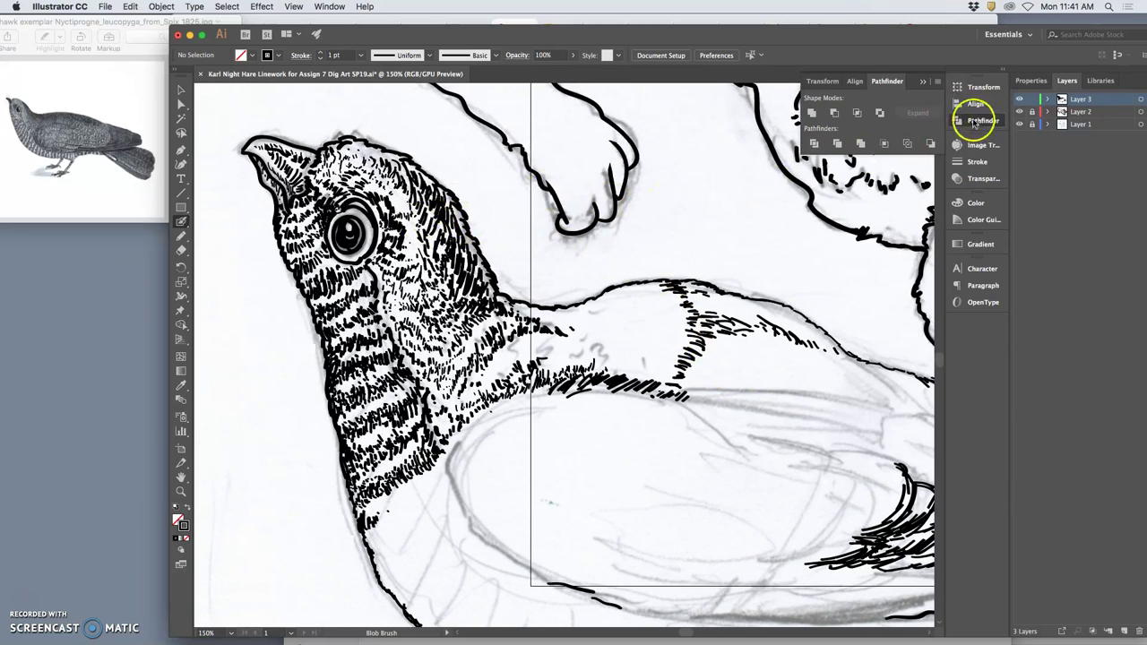
click(1019, 124)
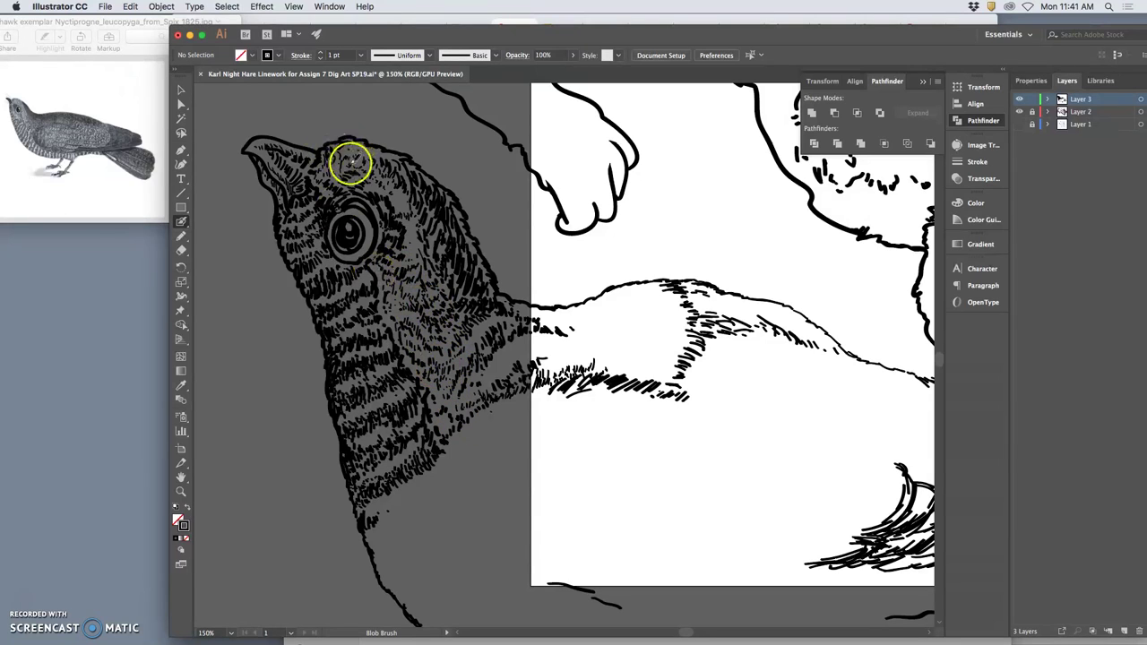
drag(348, 154, 374, 154)
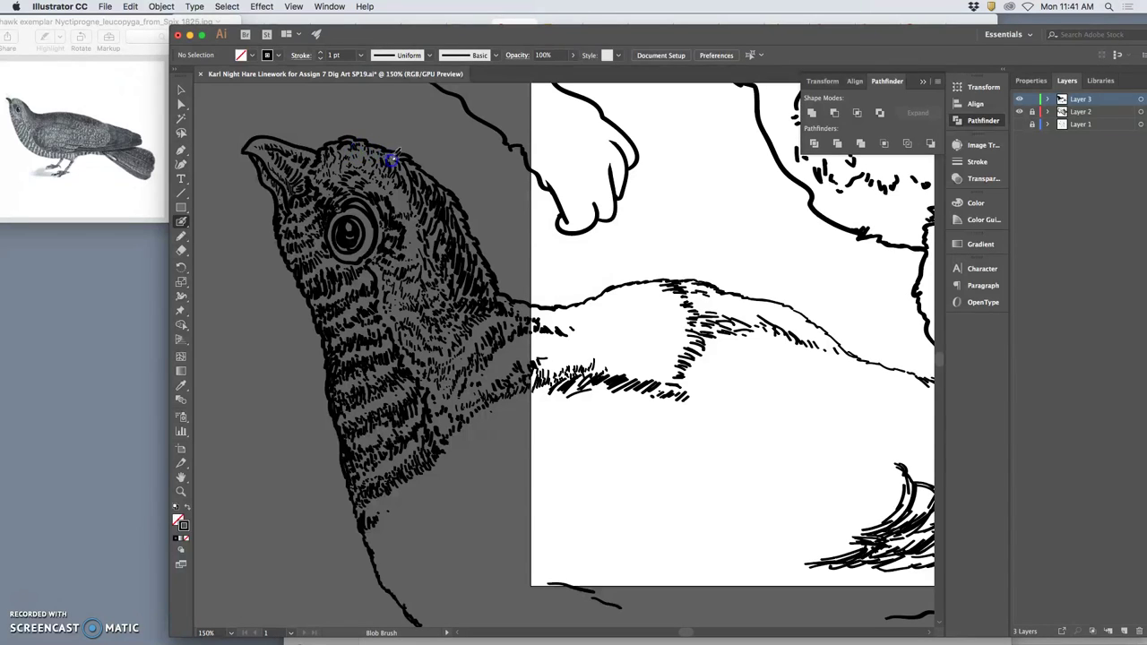
drag(340, 146, 339, 150)
drag(328, 178, 330, 173)
drag(355, 165, 382, 144)
Fill the remaining gaps on the back of the head and side of the neck with dense feather strokes.
scroll(551, 320, down, 3)
scroll(551, 320, right, 4)
mouse_move(386, 190)
mouse_down()
mouse_move(415, 220)
mouse_move(422, 248)
mouse_move(399, 230)
mouse_move(394, 205)
mouse_move(364, 198)
mouse_move(356, 175)
mouse_move(368, 170)
mouse_up()
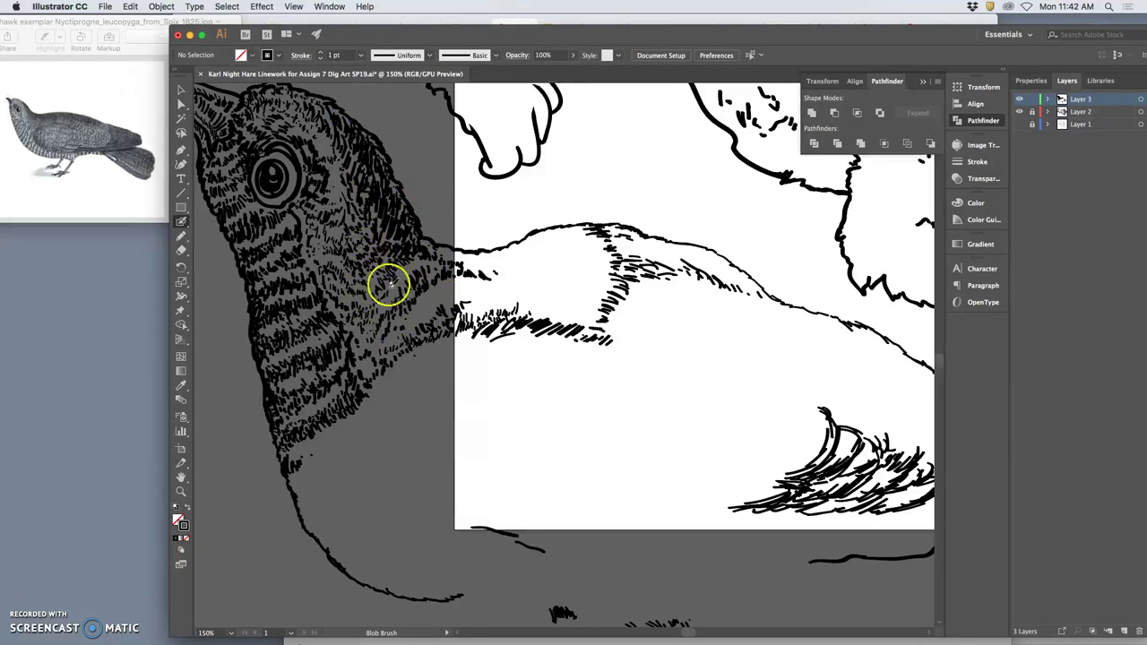
drag(373, 209, 418, 261)
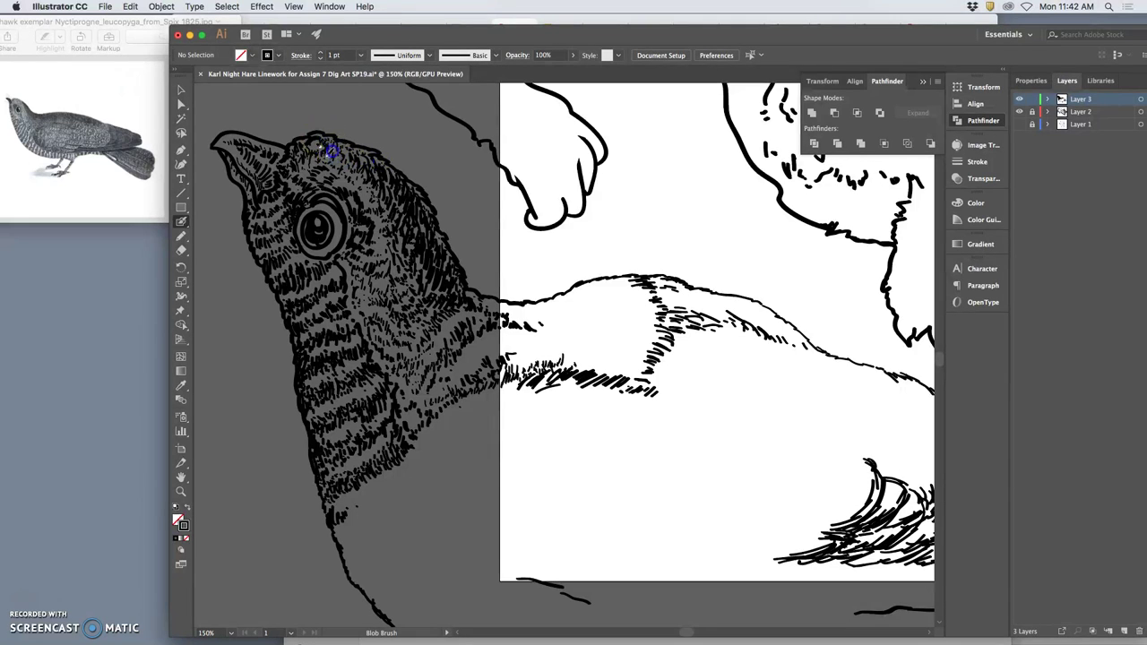
click(517, 320)
key(super+z)
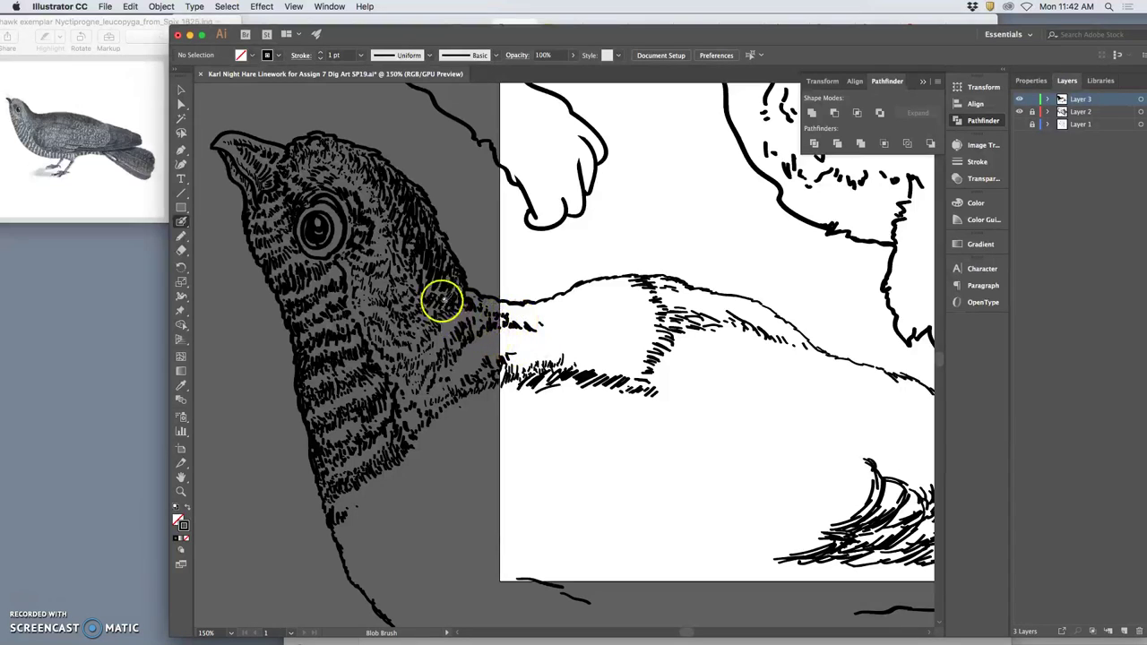
mouse_move(419, 299)
mouse_down()
mouse_move(427, 270)
mouse_move(431, 298)
mouse_move(445, 293)
mouse_move(414, 291)
mouse_move(411, 280)
mouse_move(408, 295)
mouse_move(397, 269)
mouse_move(395, 281)
mouse_move(407, 240)
mouse_move(380, 257)
mouse_up()
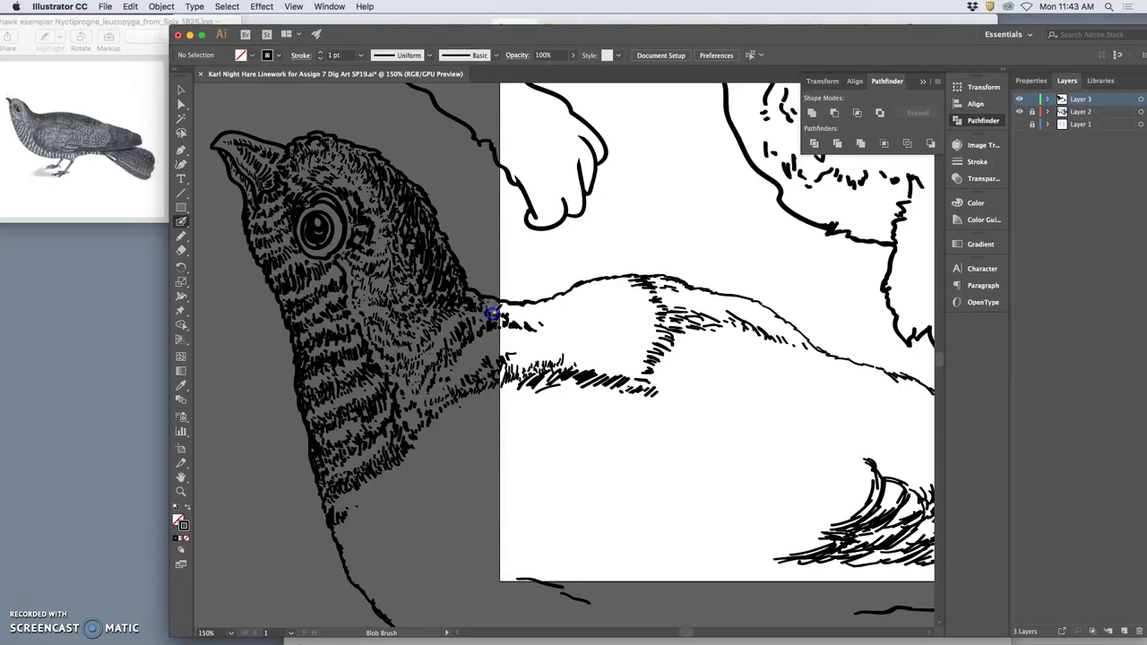
mouse_move(496, 307)
mouse_down()
mouse_move(499, 315)
mouse_move(530, 243)
mouse_move(504, 223)
mouse_move(529, 269)
mouse_move(474, 262)
mouse_up()
Extend the short feather strokes from the nape along the upper edge of the back.
key(space)
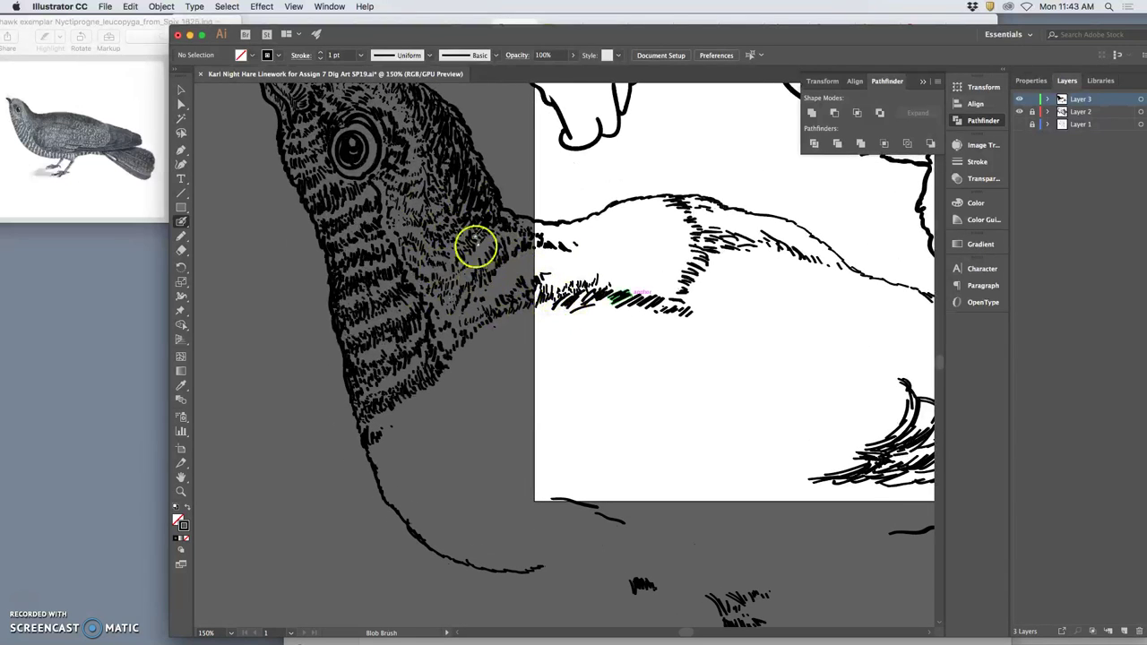
scroll(470, 256, up, 5)
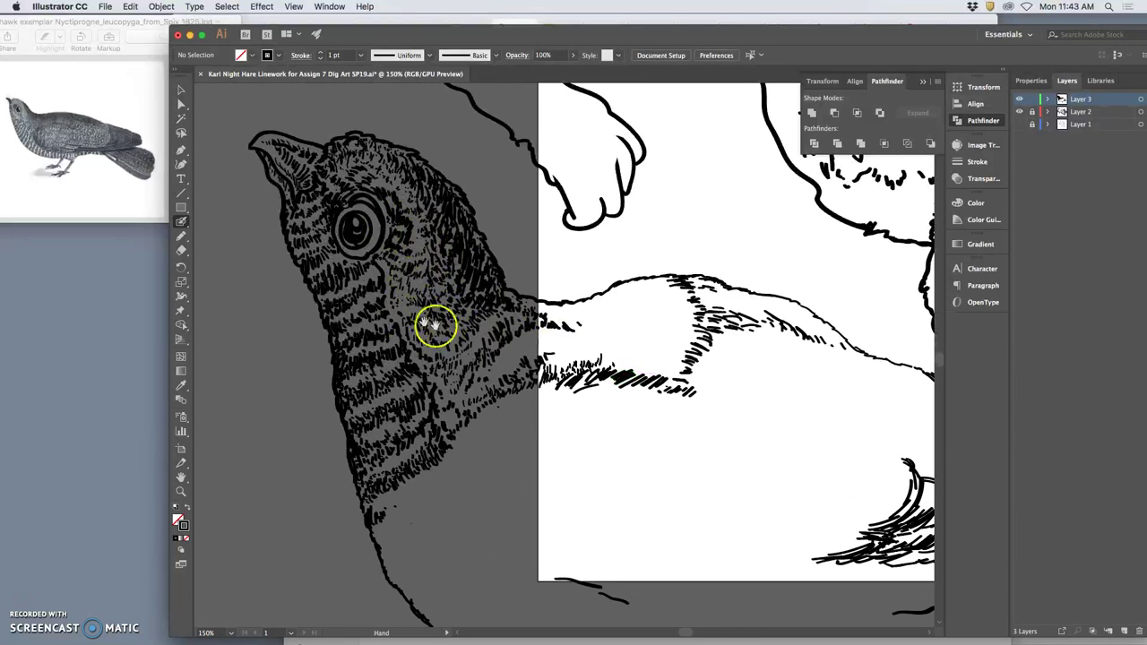
drag(510, 316, 490, 331)
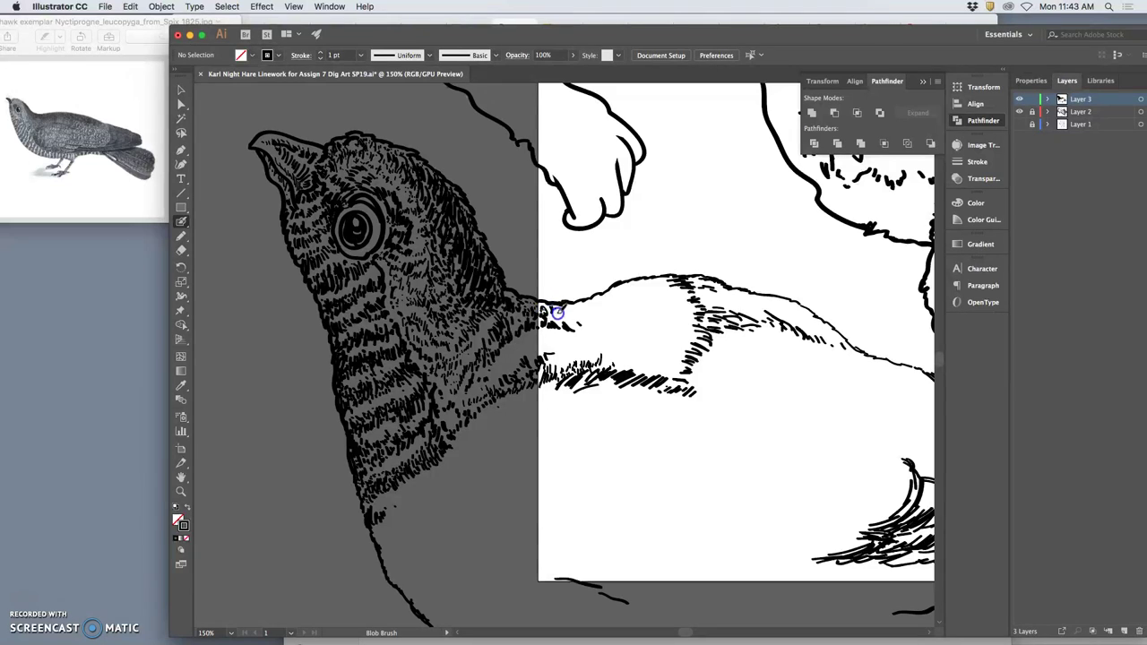
drag(558, 307, 603, 302)
Show the Layer 1 sketch again and ink the front edge of the wing with short feathery strokes.
drag(525, 358, 499, 281)
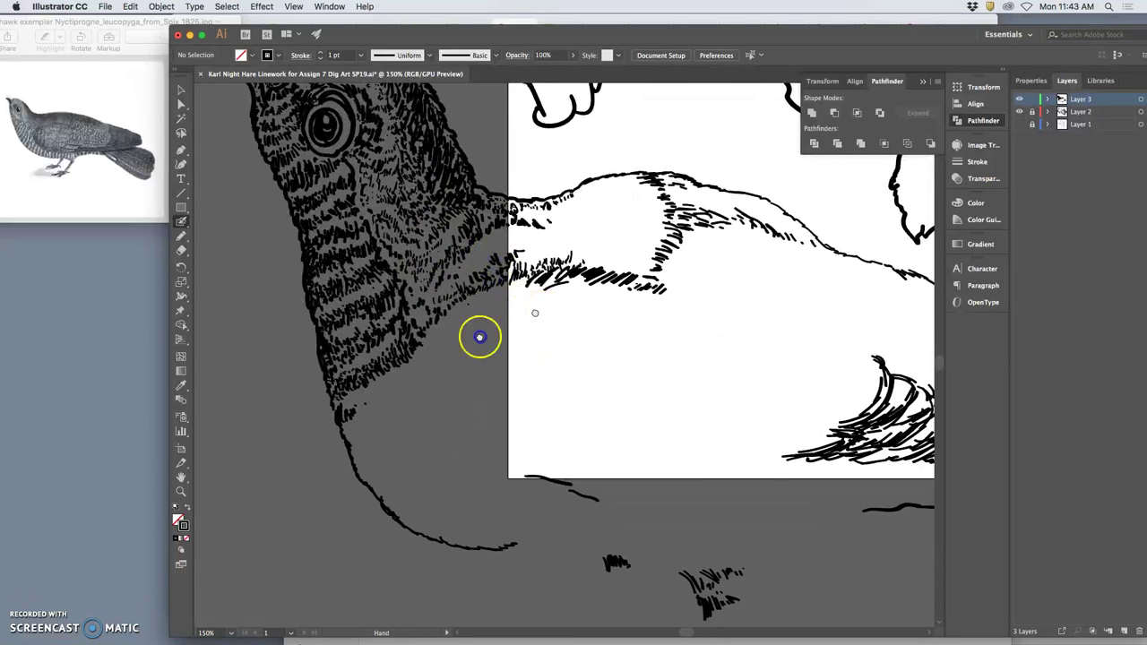
drag(595, 278, 512, 346)
key(super+minus)
key(super+minus)
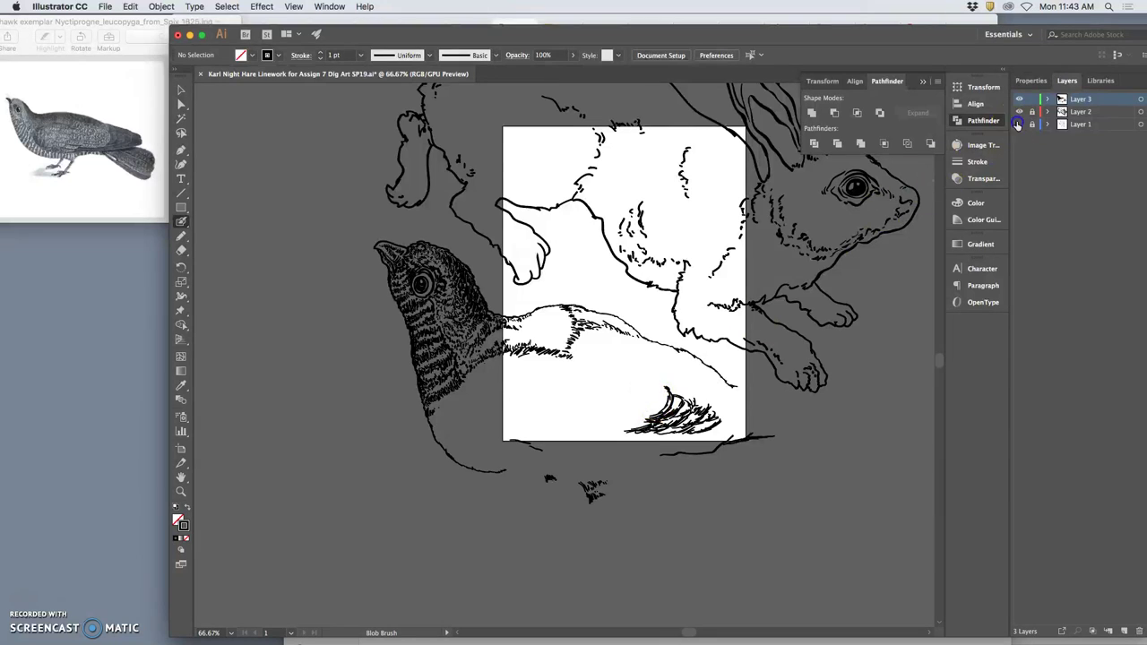
click(1018, 125)
scroll(661, 328, down, 5)
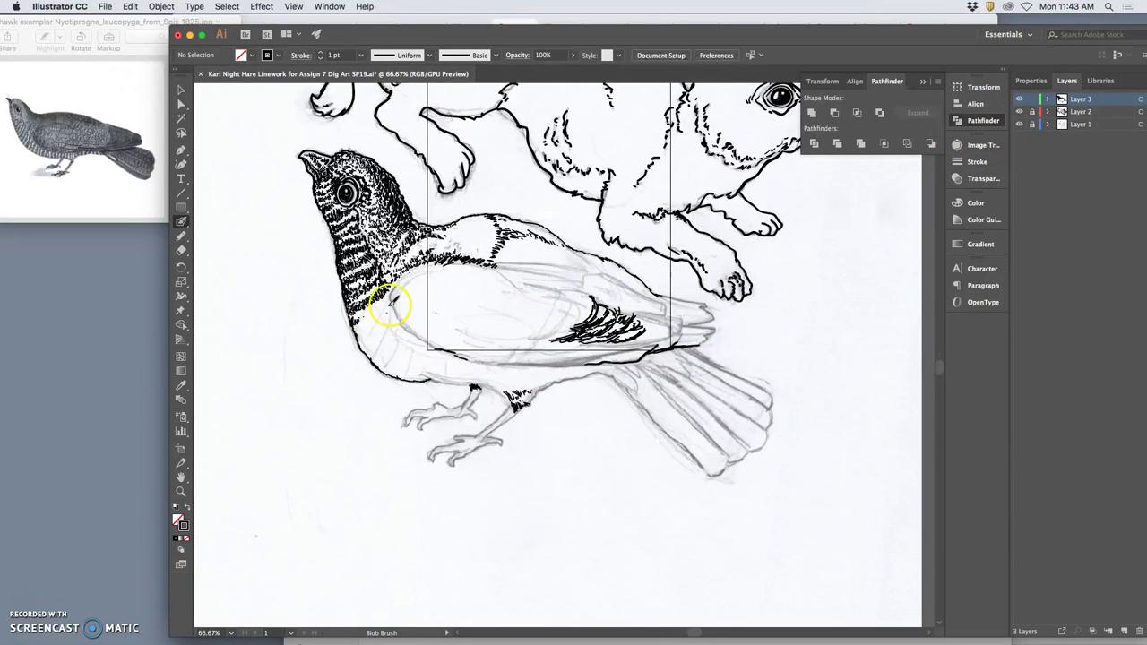
mouse_move(394, 302)
mouse_down()
mouse_move(397, 281)
mouse_move(392, 303)
mouse_up()
drag(402, 316, 404, 330)
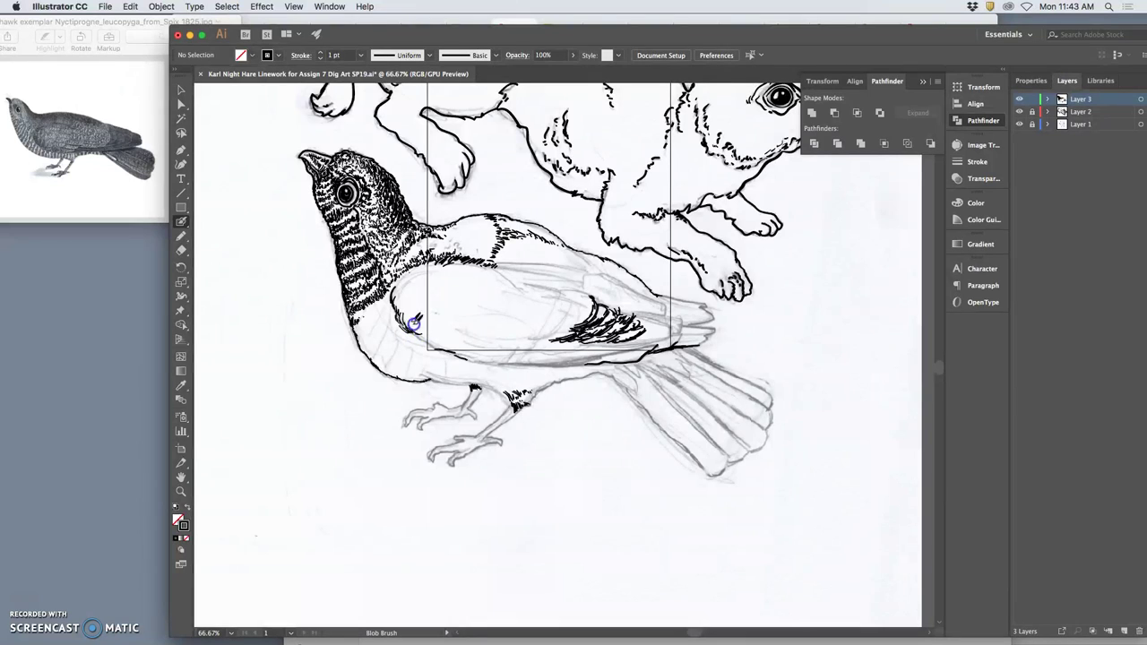